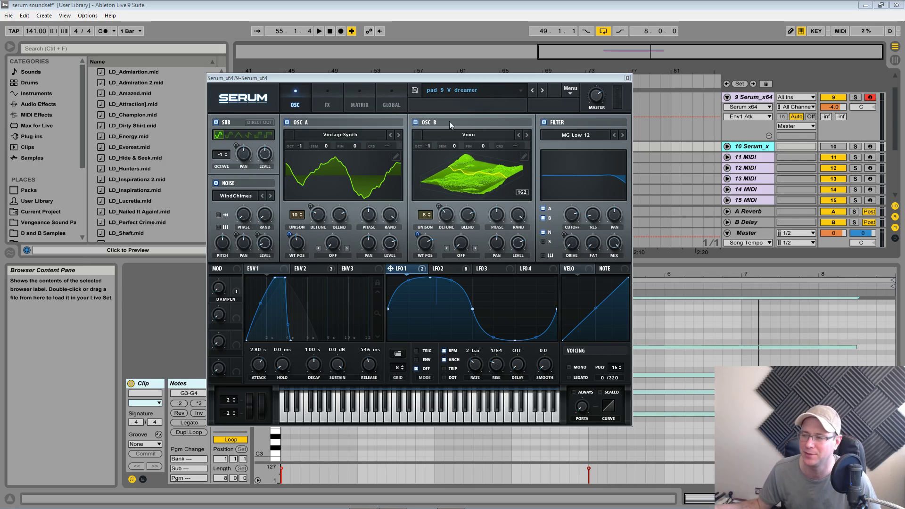
- Play the pad patch from bar 49 and lower the volume of track 9 to -5.2 dB
drag(491, 81, 479, 83)
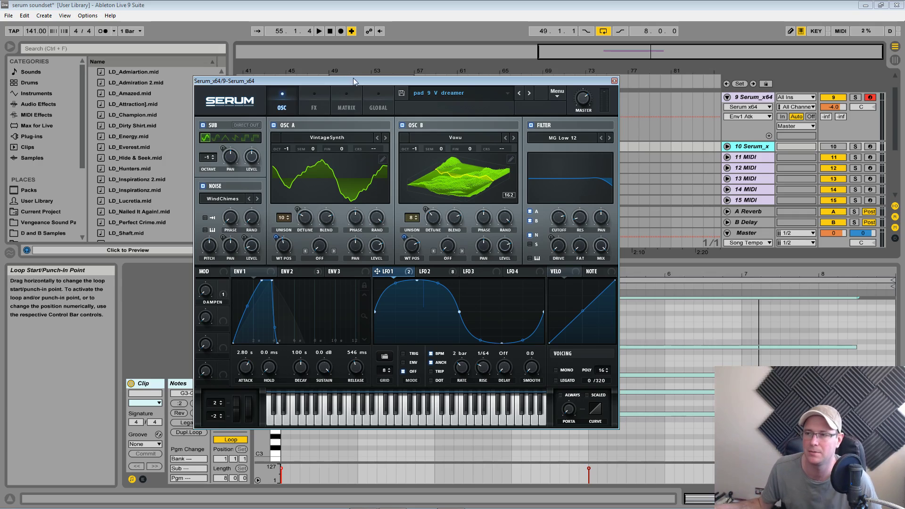
drag(353, 78, 349, 174)
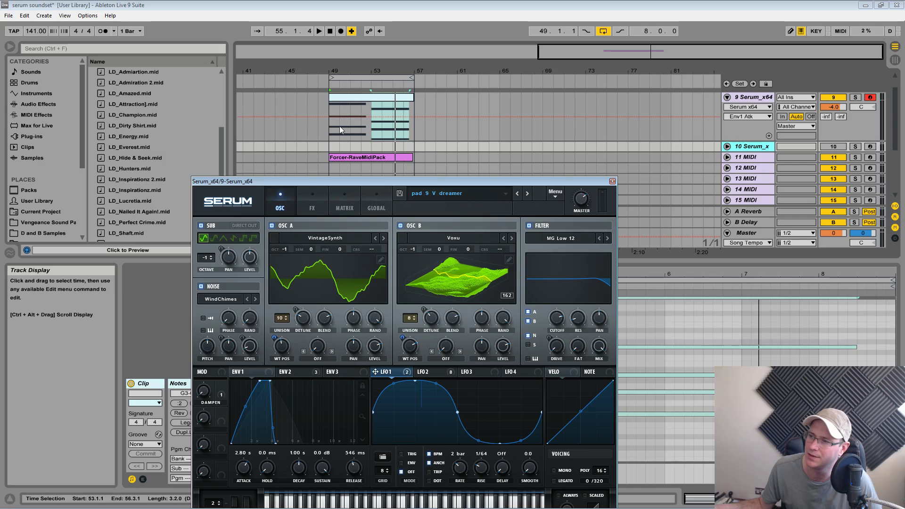
click(327, 124)
drag(403, 181, 424, 117)
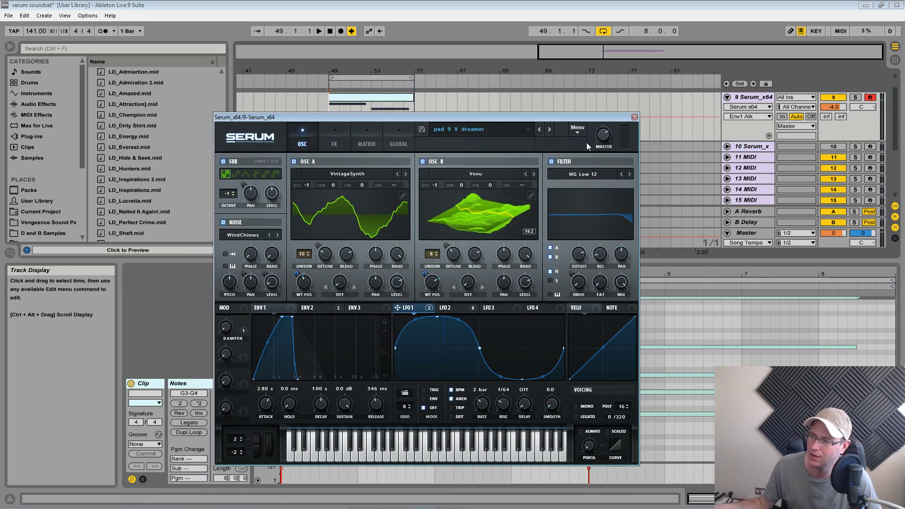
drag(604, 137, 604, 125)
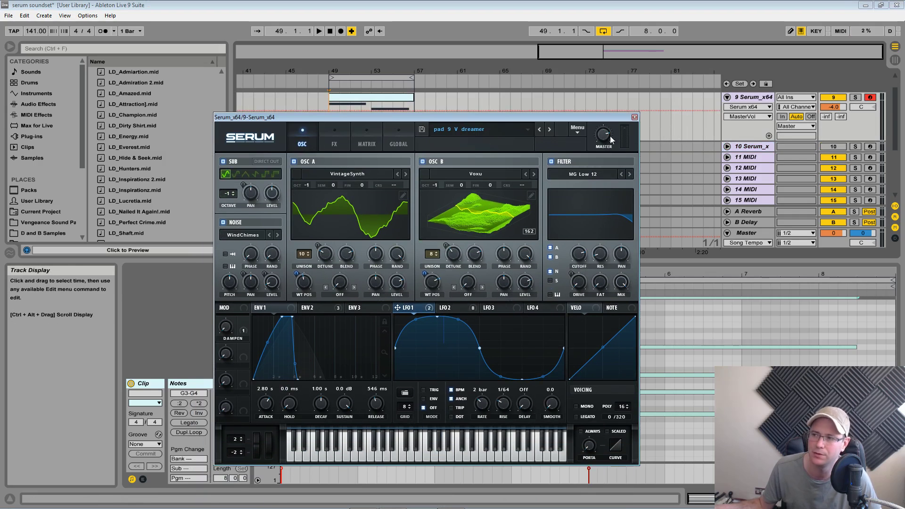
key(space)
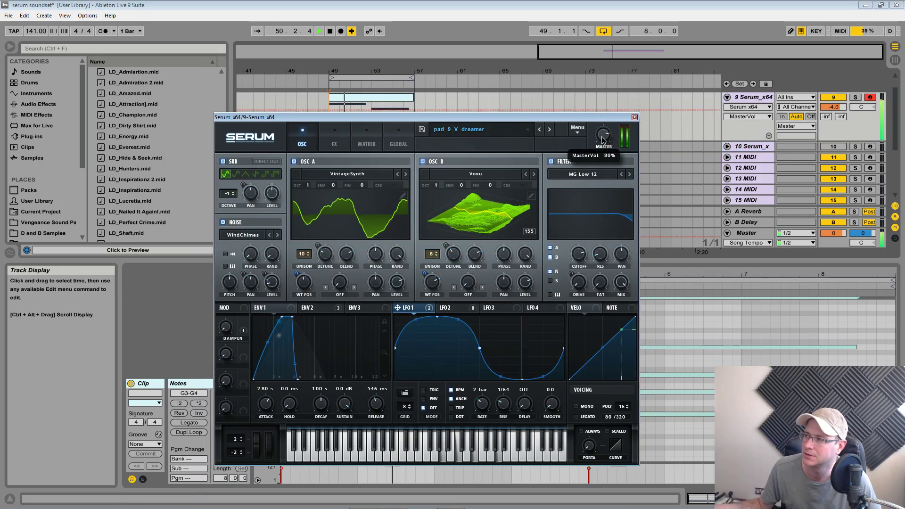
drag(834, 107, 833, 112)
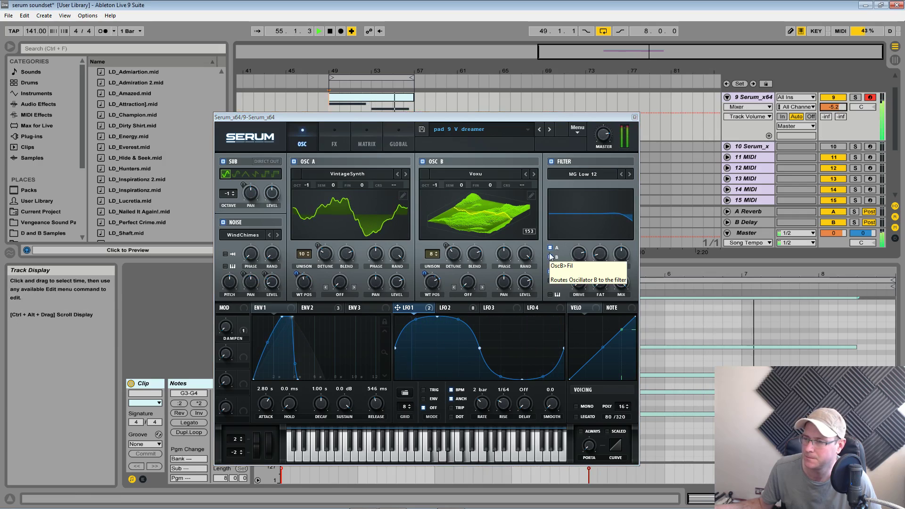
- Examine the shapes and settings of Envelopes 2 and 3 and LFOs 1 to 3 while the patch plays
click(449, 308)
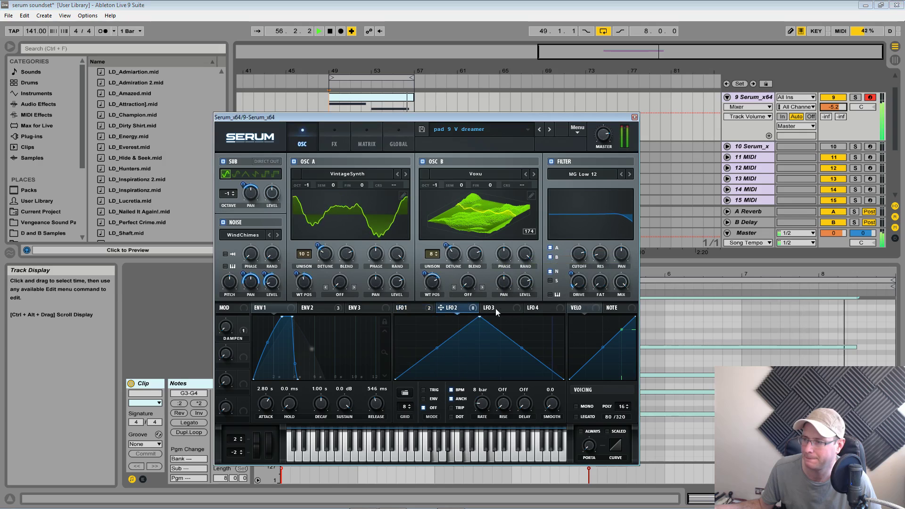
click(313, 308)
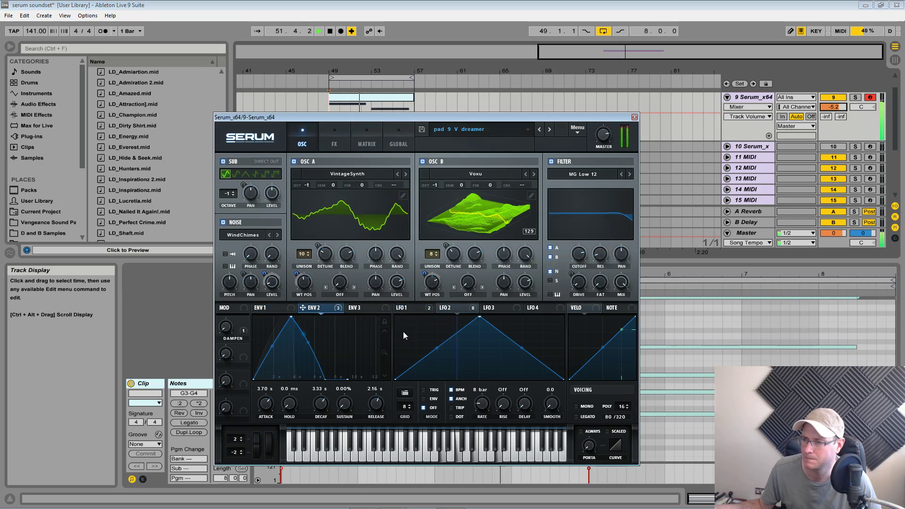
click(371, 307)
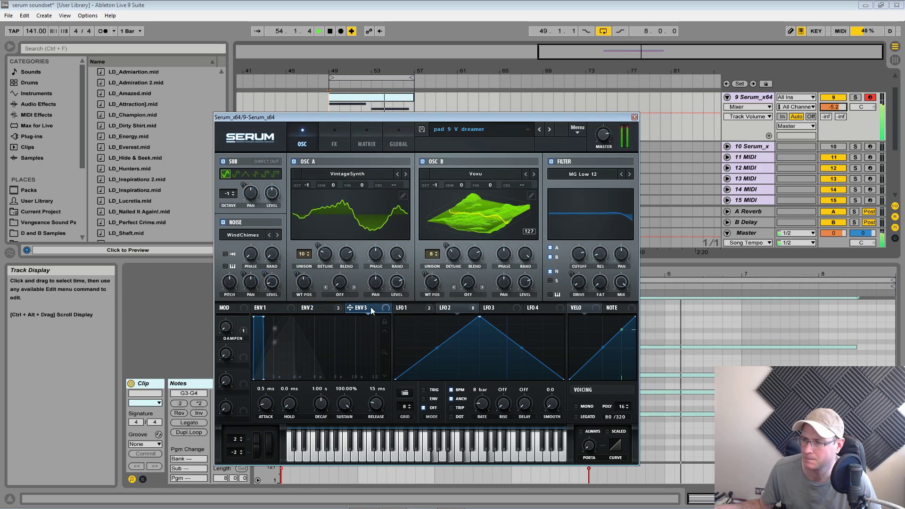
click(312, 308)
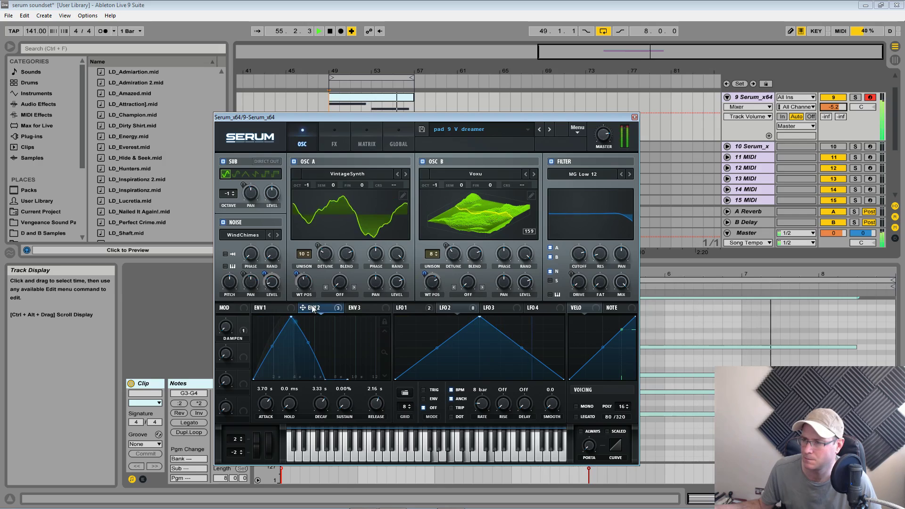
click(367, 309)
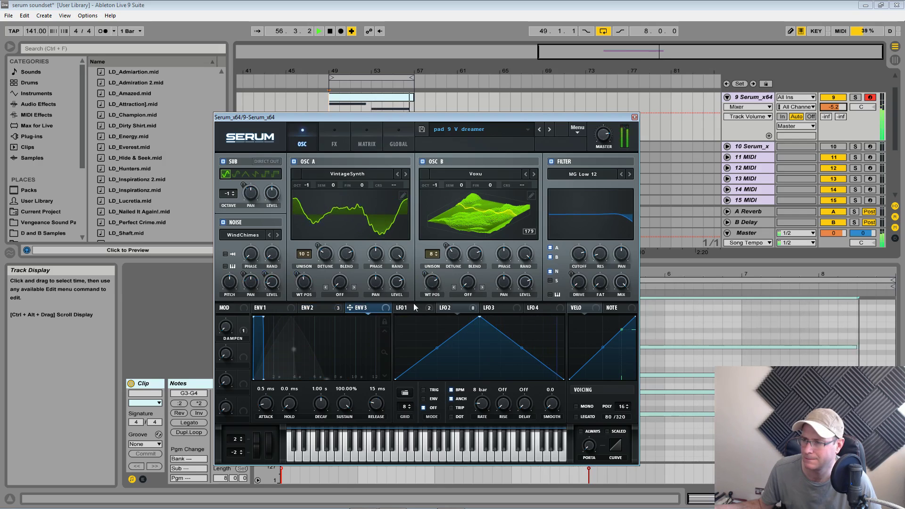
click(445, 307)
click(495, 308)
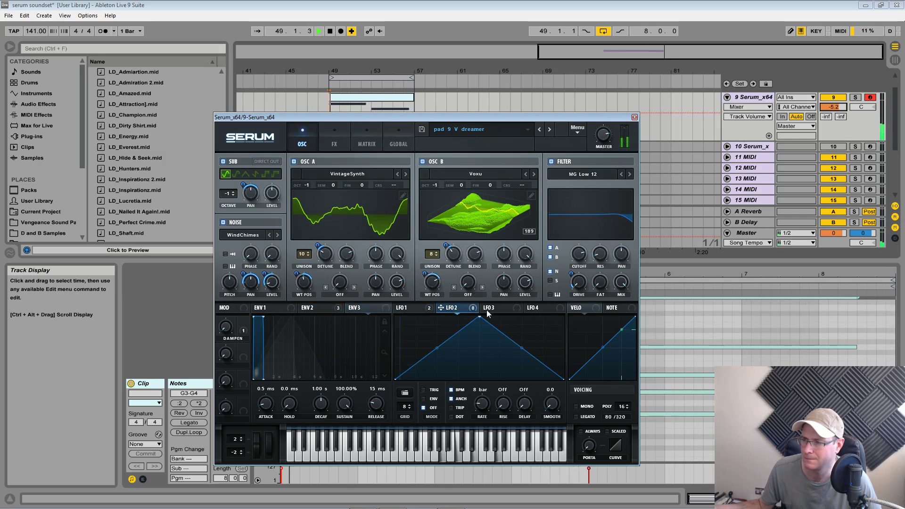
click(338, 307)
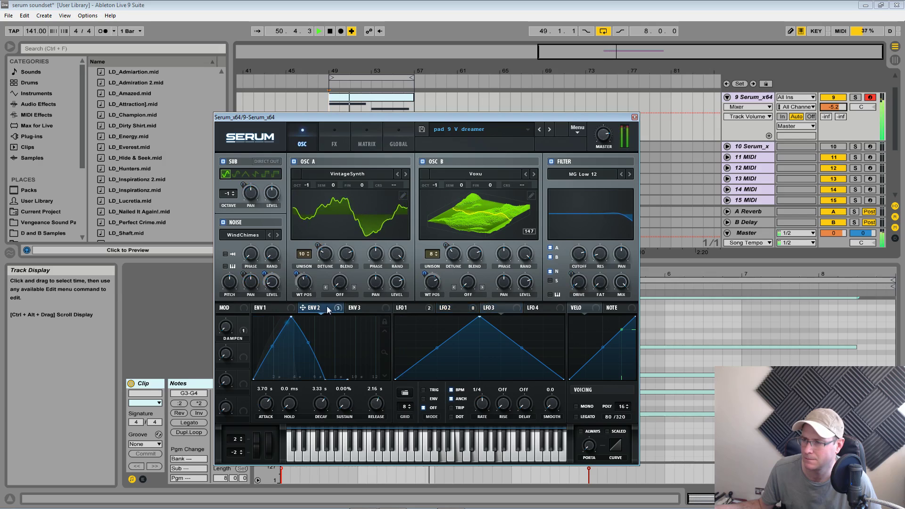
click(362, 308)
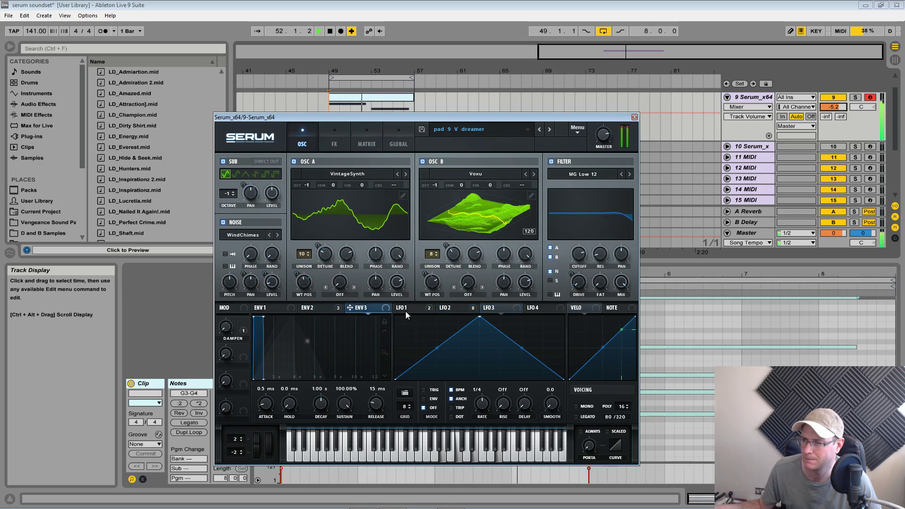
click(425, 307)
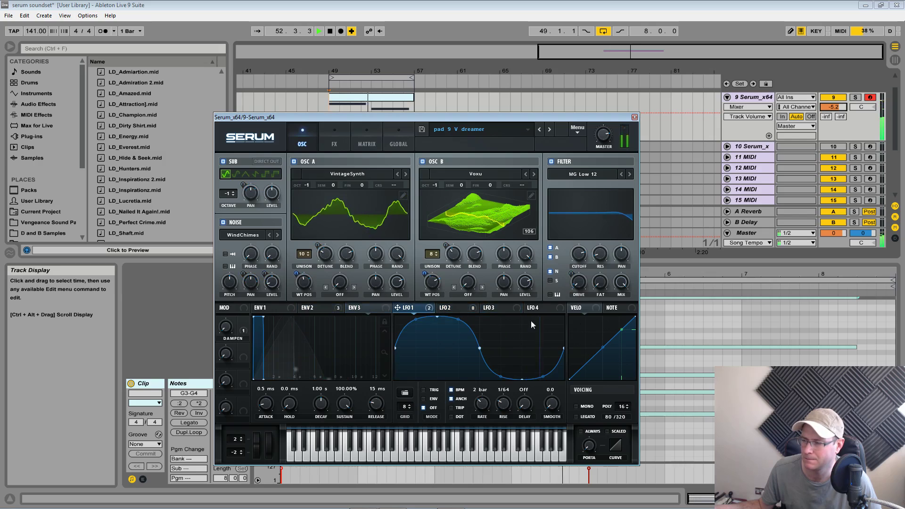
click(313, 307)
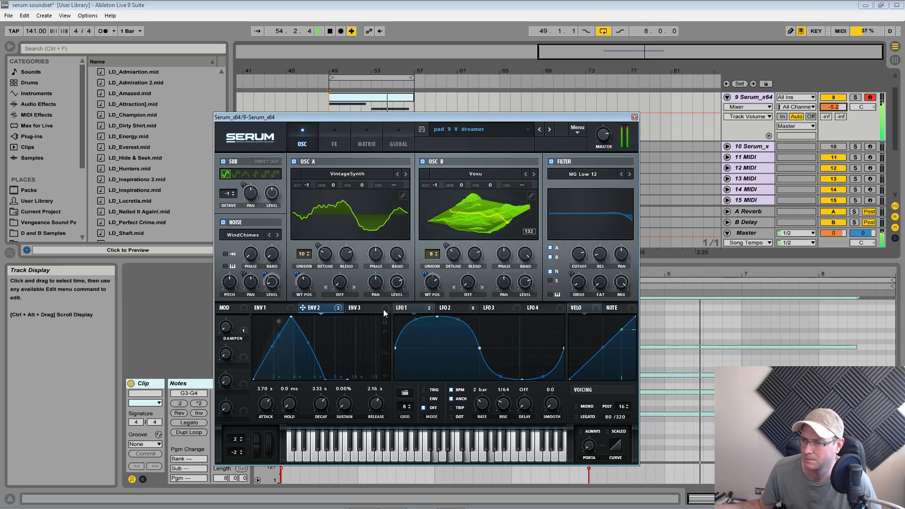
click(444, 307)
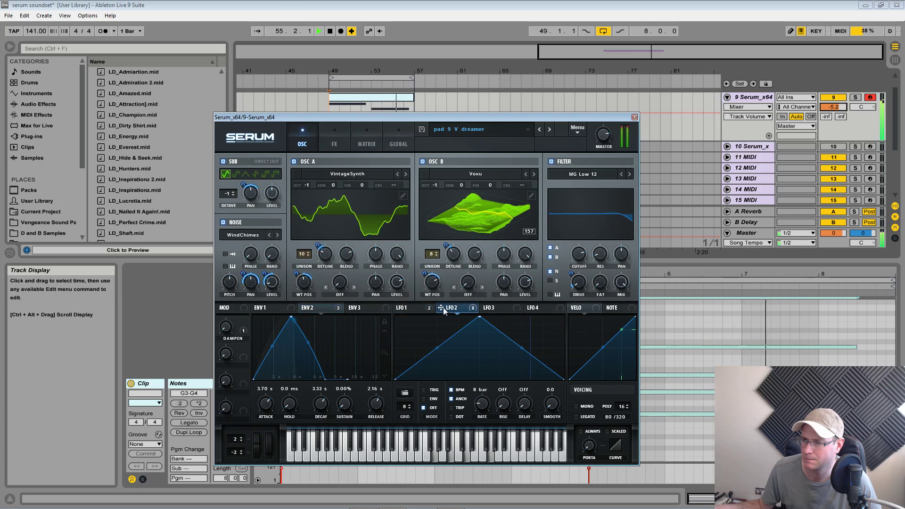
- Activate all bypassed destinations of Envelope 2 for a listen, and remove all of its destinations
click(338, 307)
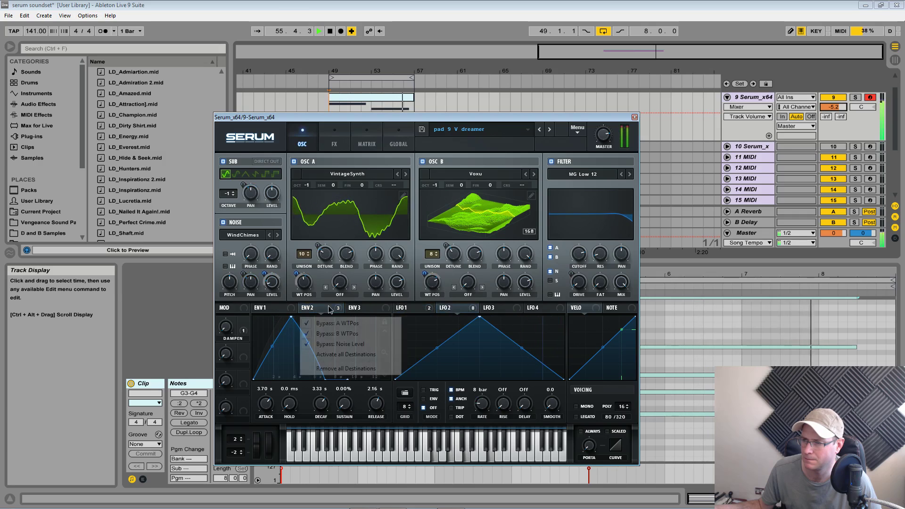
click(340, 355)
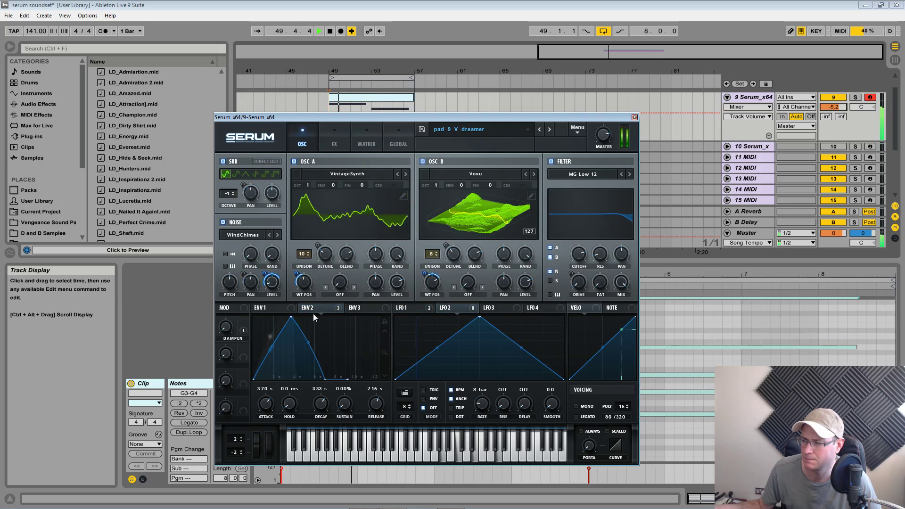
click(338, 308)
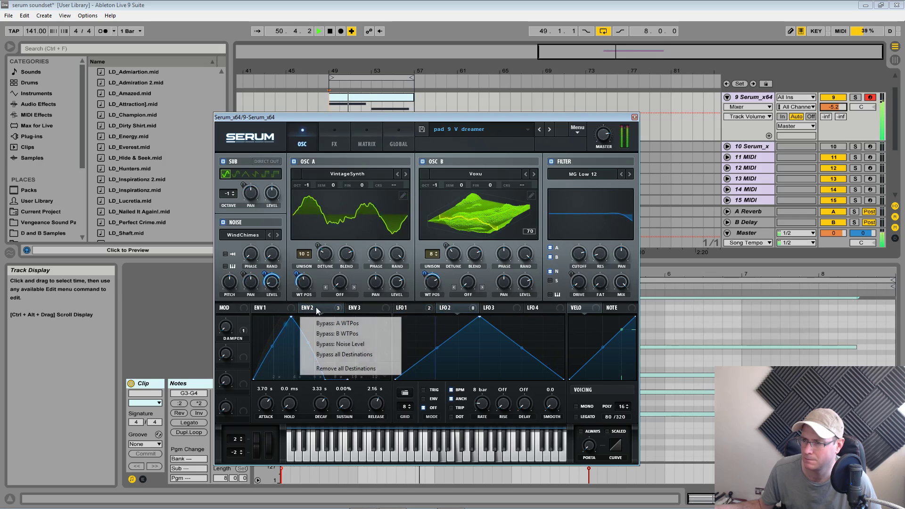
click(336, 368)
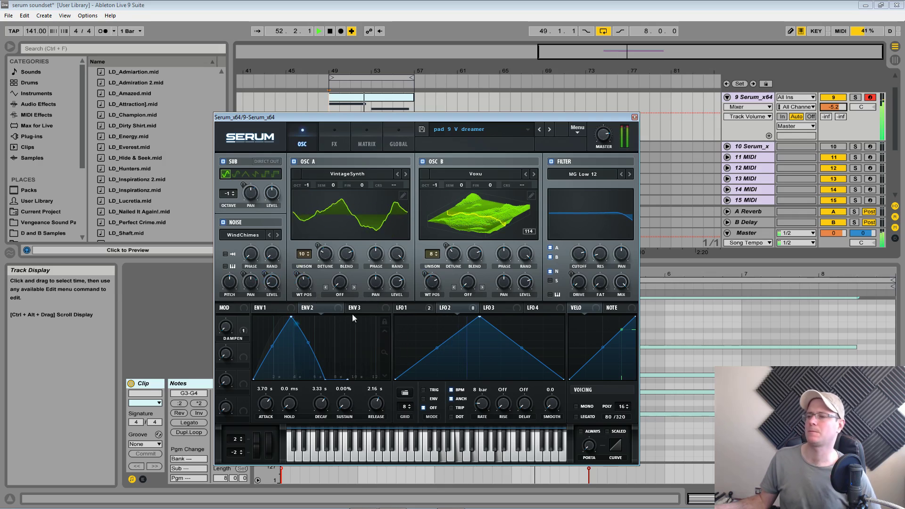
click(354, 307)
- Examine the LFO 1 and LFO 2 routings and the available modulation sources in the modulation matrix
drag(423, 117, 418, 134)
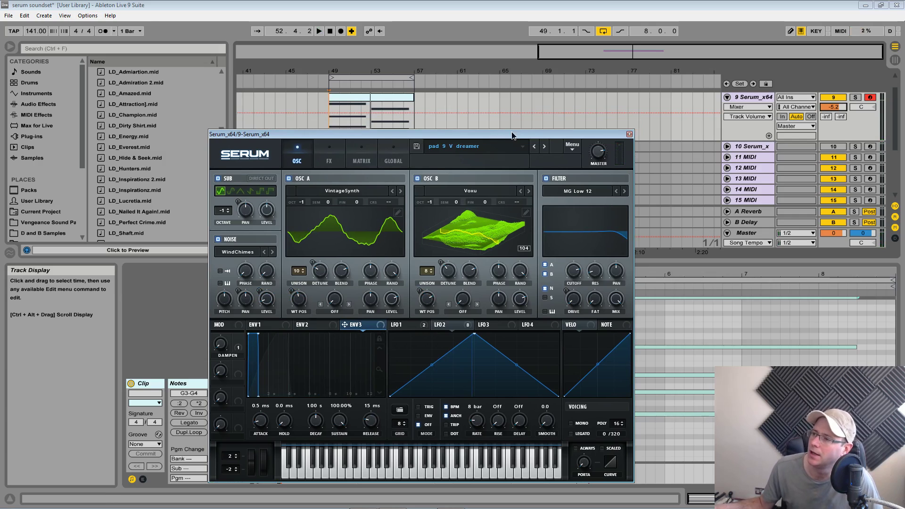
drag(513, 136, 487, 167)
click(304, 193)
click(333, 194)
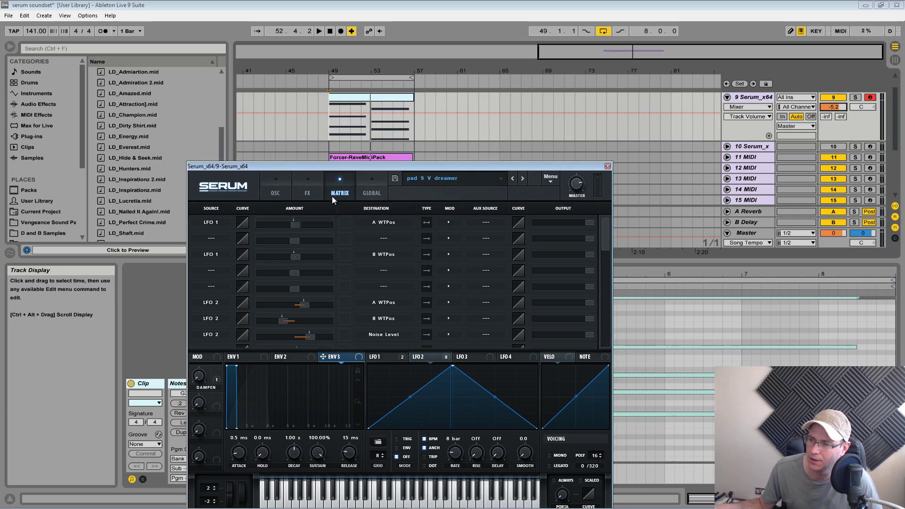
drag(608, 225, 593, 203)
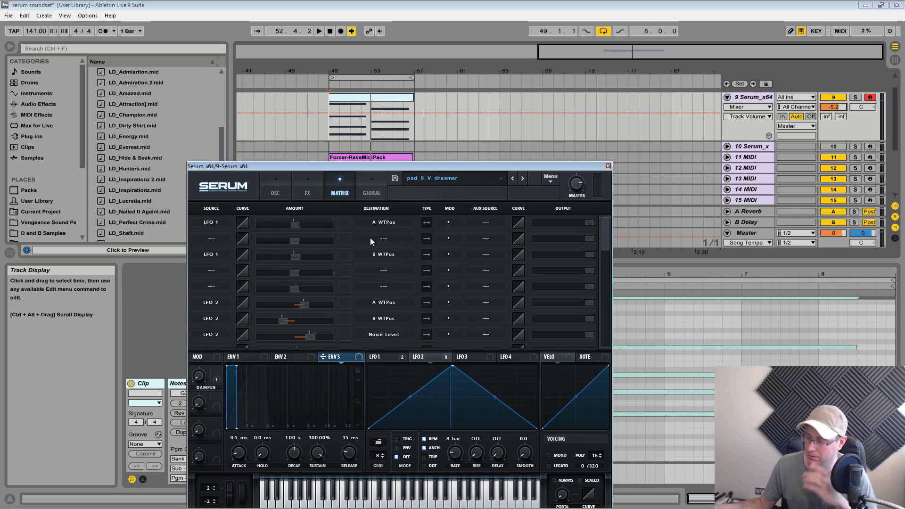
click(216, 238)
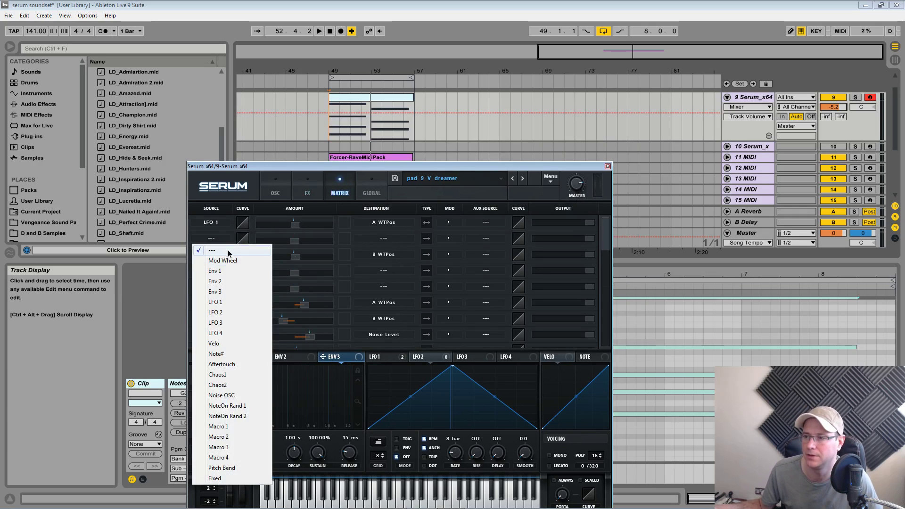
click(228, 250)
click(277, 194)
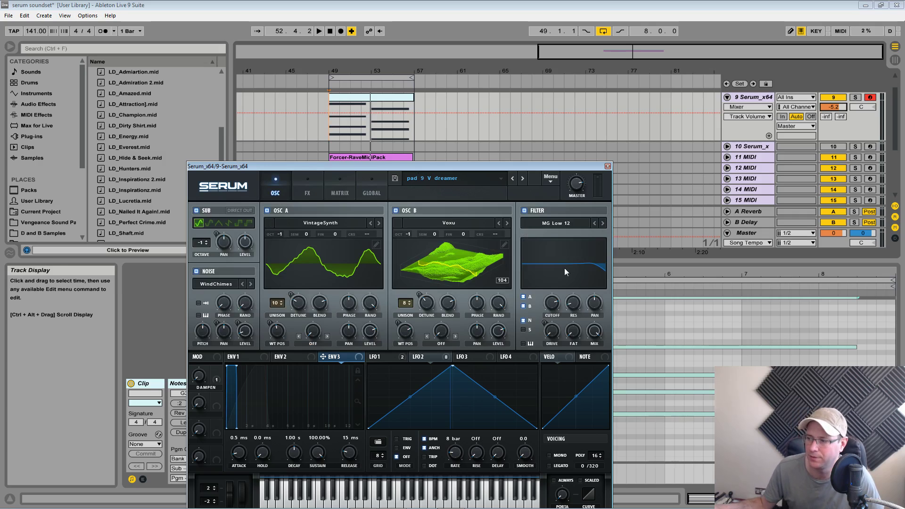
- Reset the synth to the Init preset and play the clip briefly with it
drag(522, 170, 542, 71)
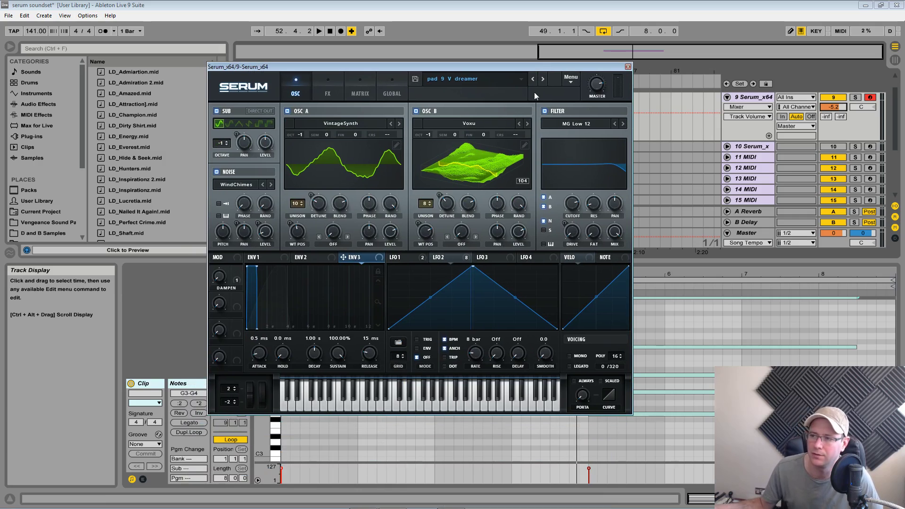
click(572, 82)
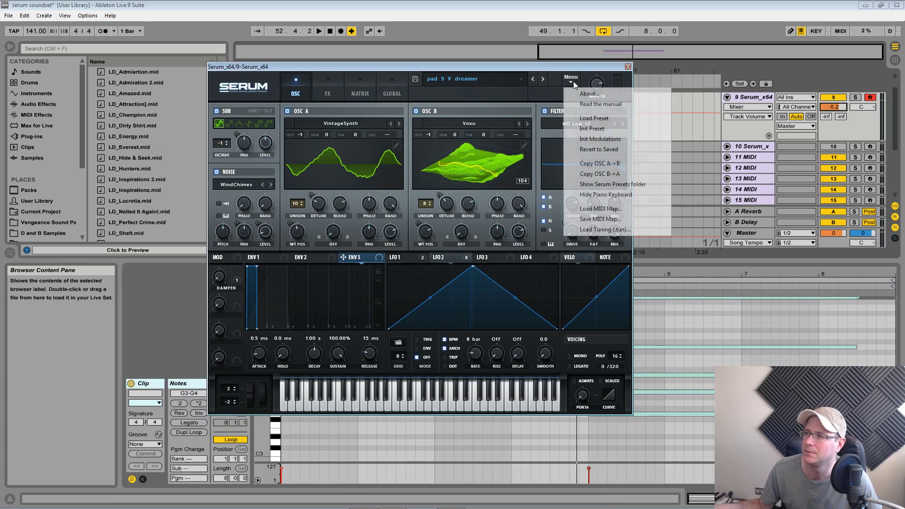
click(593, 129)
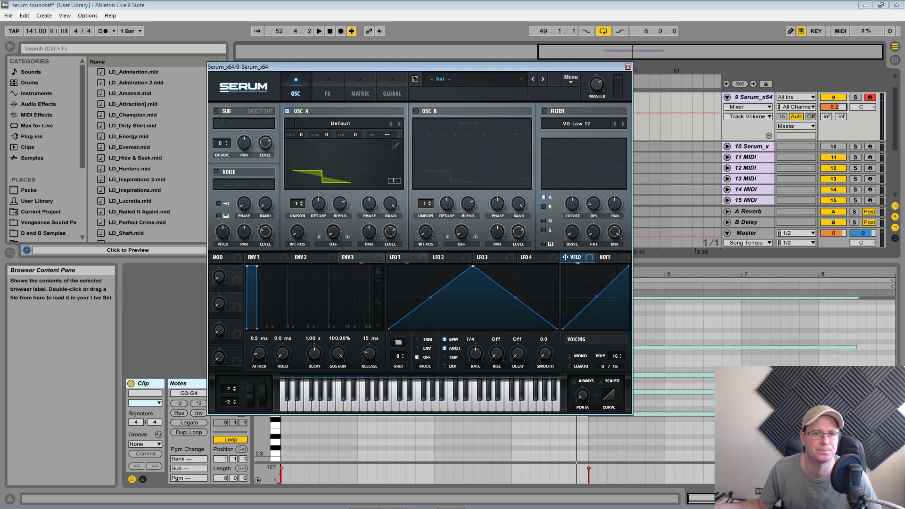
key(space)
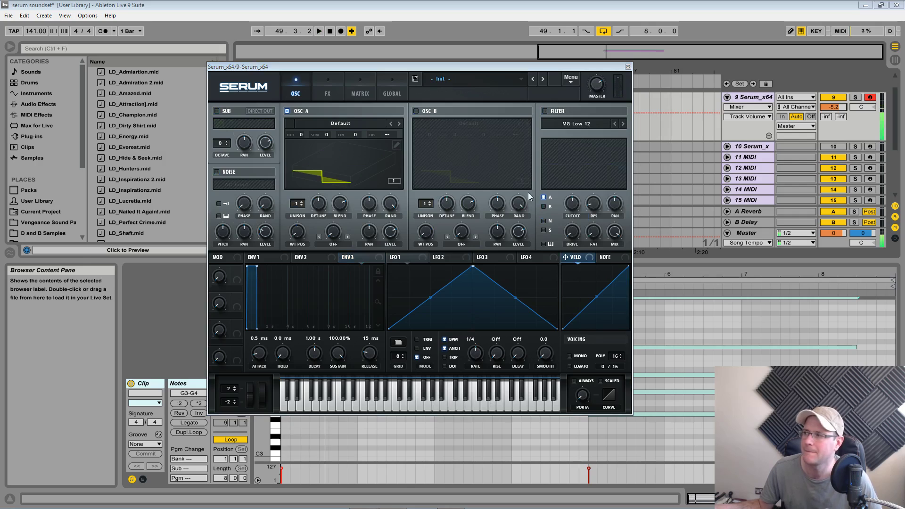
- Uncover and examine the chord notes of the track 9 clip, and play them with the initialized patch
drag(421, 71, 439, 417)
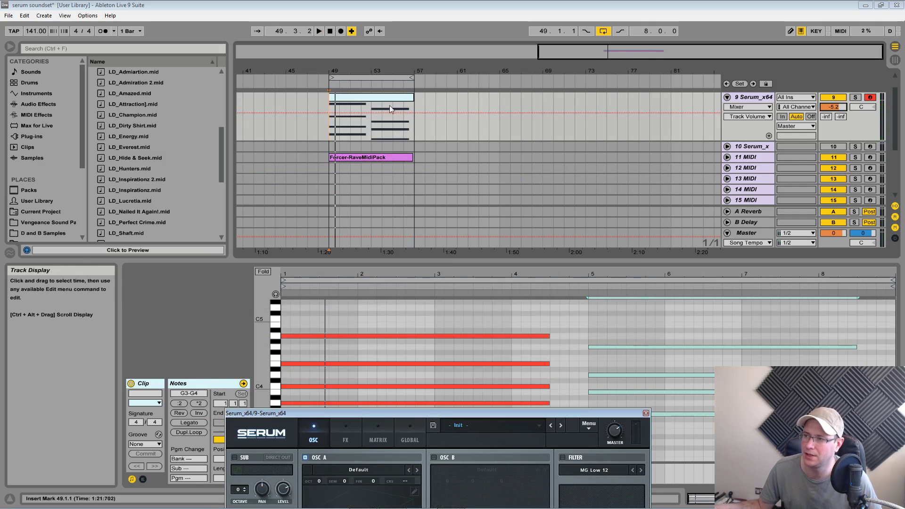
drag(313, 415, 338, 502)
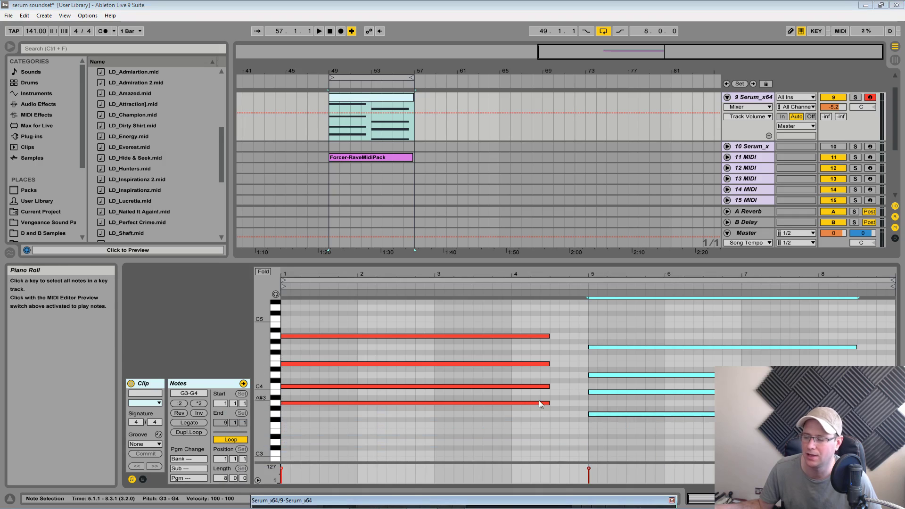
drag(576, 500, 505, 97)
key(space)
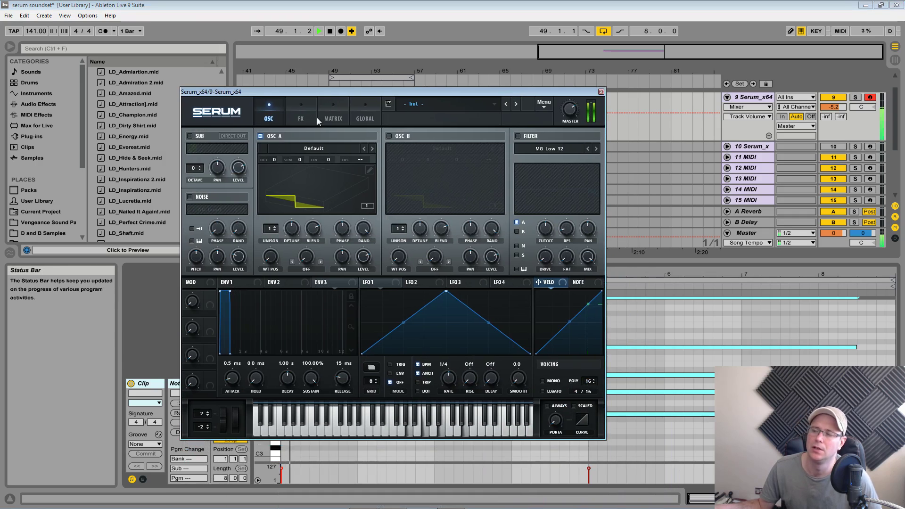
- Load the VintageSynth wavetable from the Digital category into oscillator A
click(324, 148)
mouse_move(317, 173)
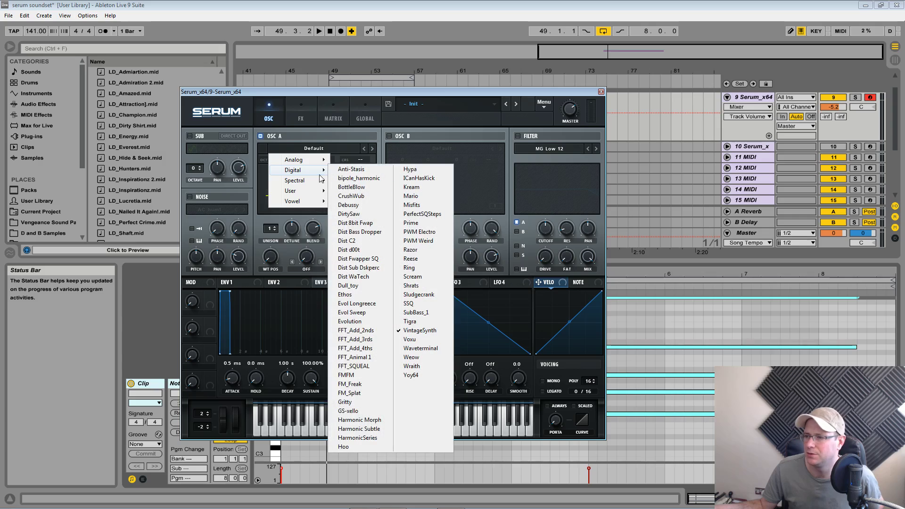
click(420, 330)
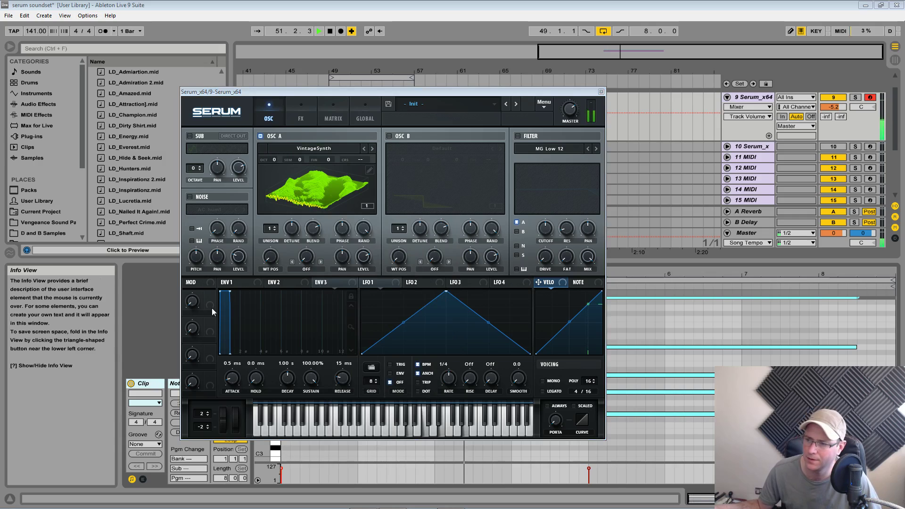
- Set oscillator A's wavetable position to 118, playing the clip to audition it
drag(270, 256, 297, 206)
key(space)
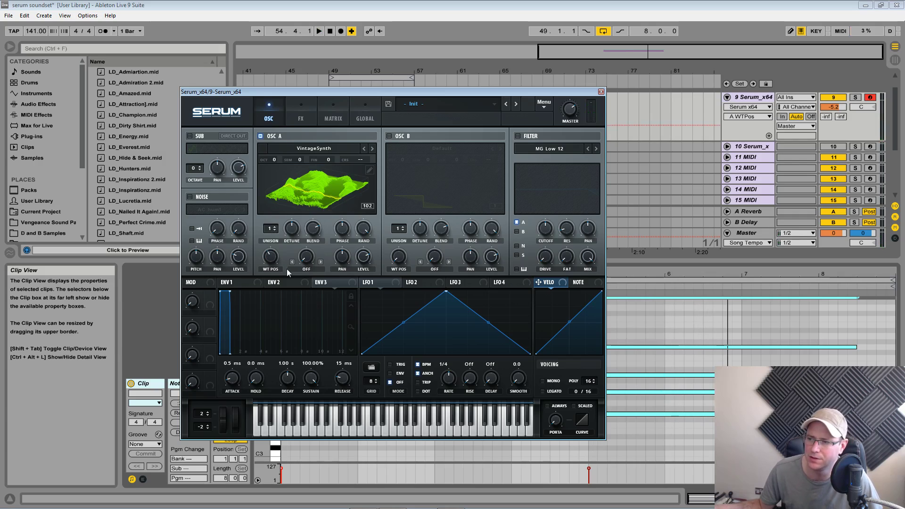
drag(273, 263, 273, 254)
key(space)
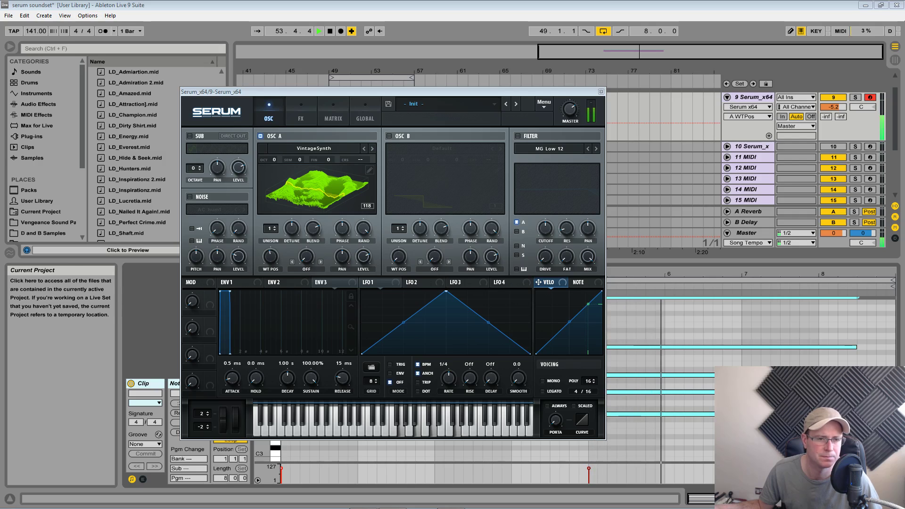
key(space)
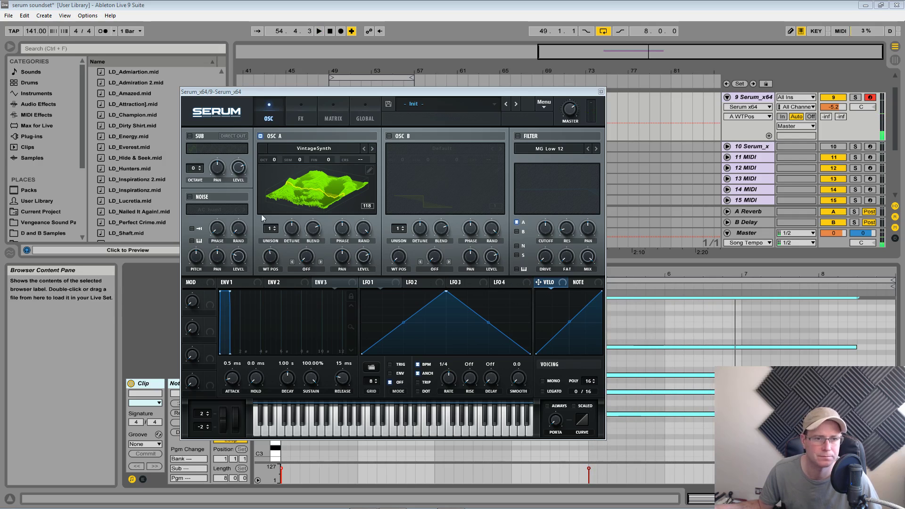
- Lower oscillator A's octave to -1 and play the clip briefly
drag(274, 160, 276, 172)
key(space)
key(space)
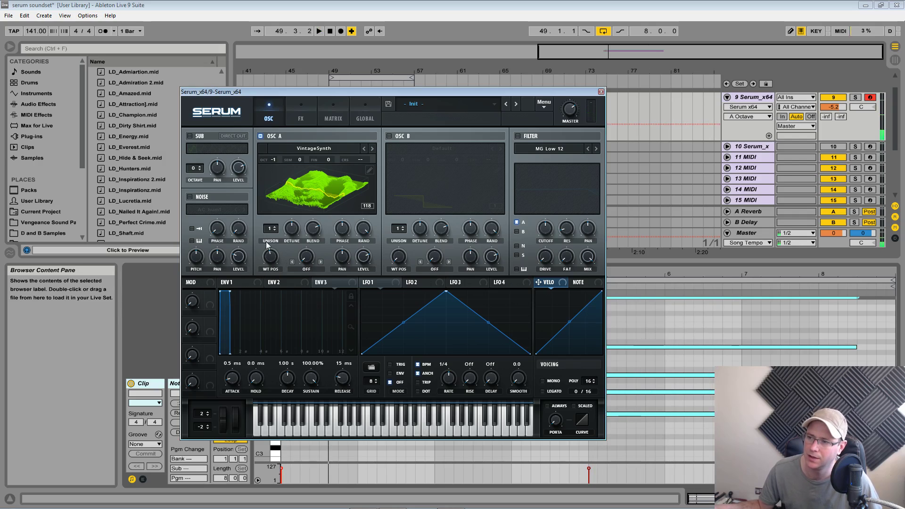
- Set oscillator A to 10 unison voices, reduce its detune, and play the clip to audition the thicker sound
drag(270, 228, 276, 163)
drag(295, 238, 298, 251)
key(space)
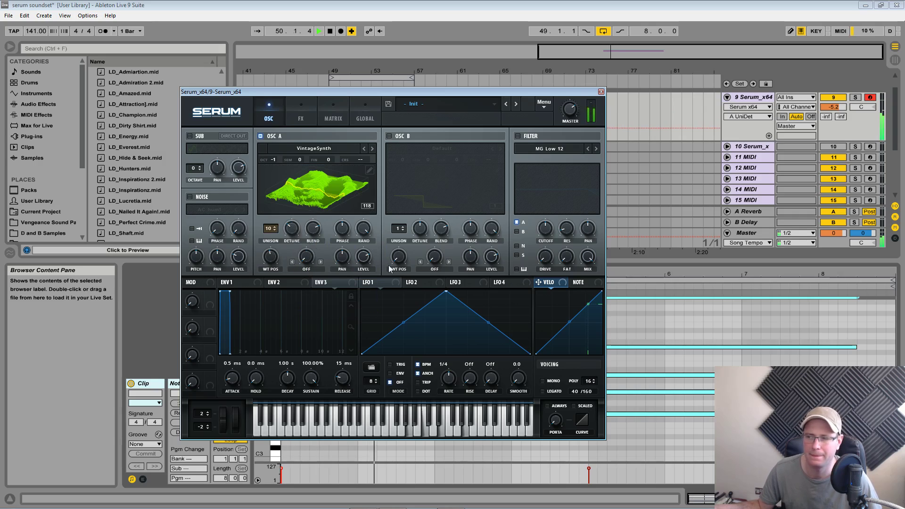
key(space)
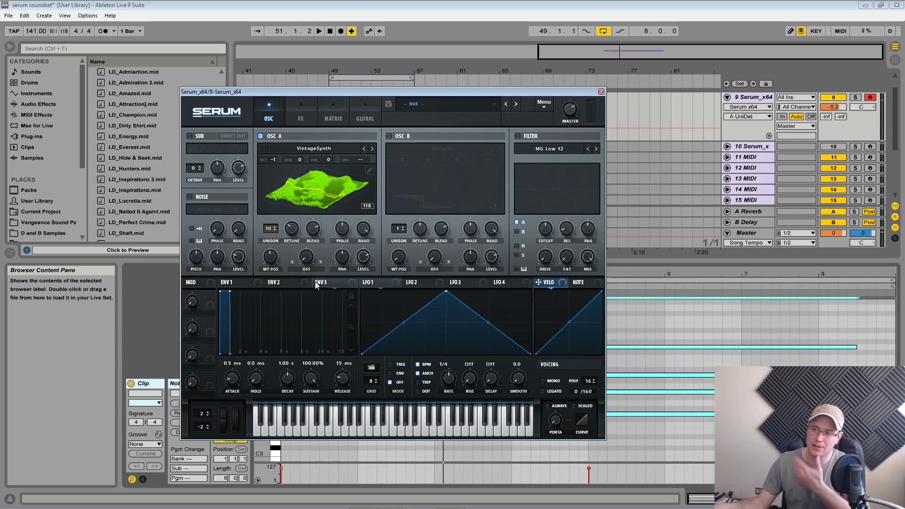
key(space)
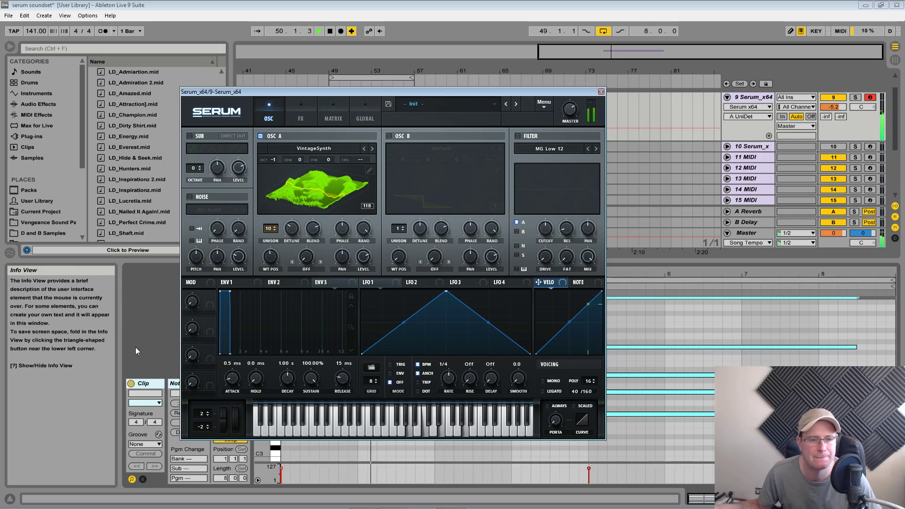
key(space)
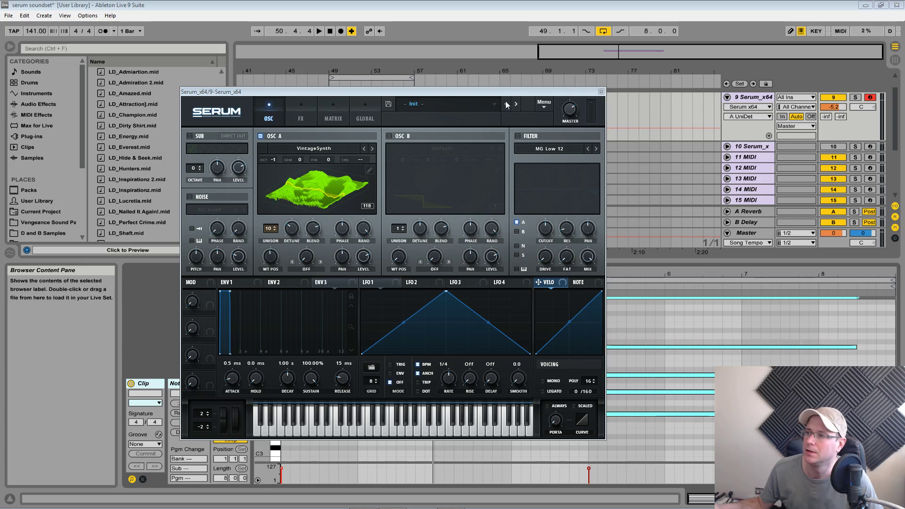
- Enable oscillator B and load the Voxu wavetable from the Digital category into it
click(390, 136)
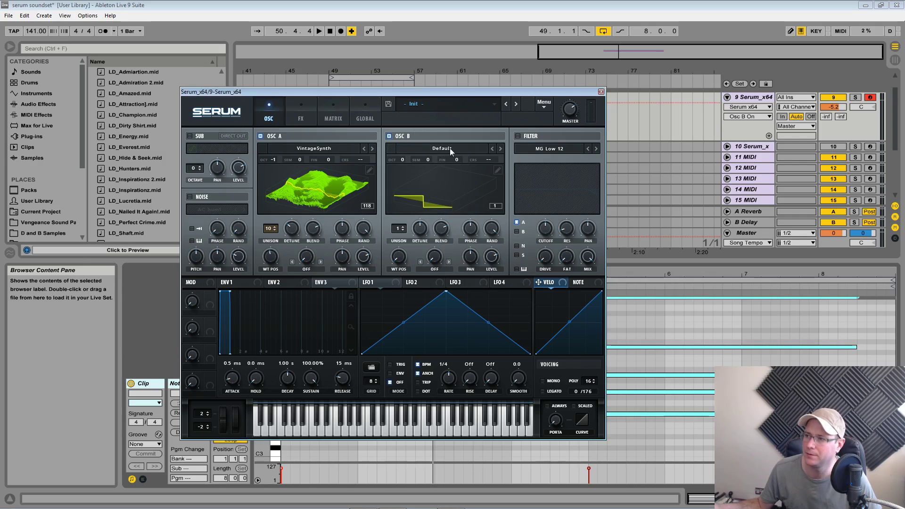
click(450, 149)
mouse_move(443, 171)
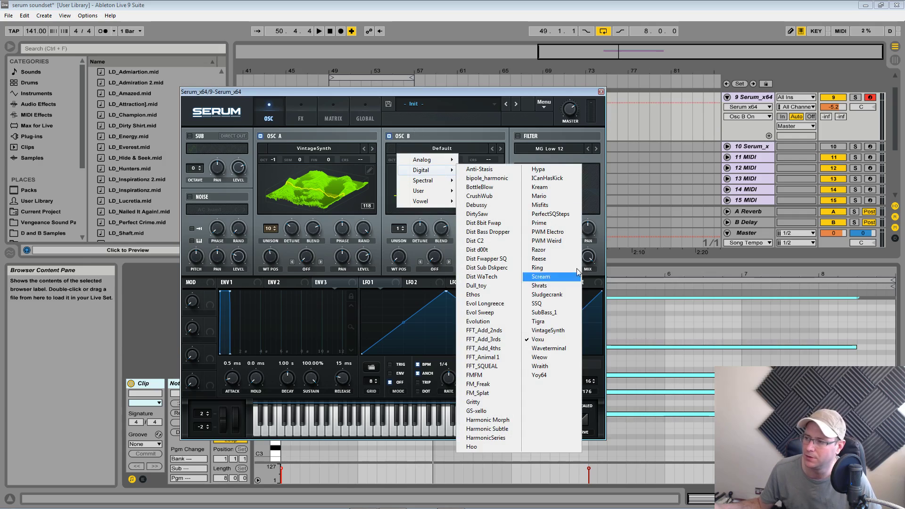
click(559, 342)
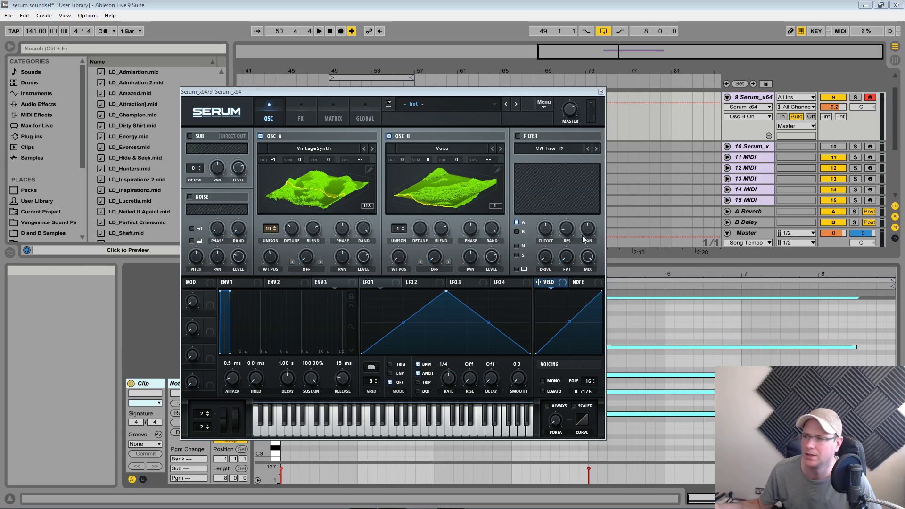
- Set oscillator B's wavetable position to 188 and play the clip with both oscillators
click(401, 230)
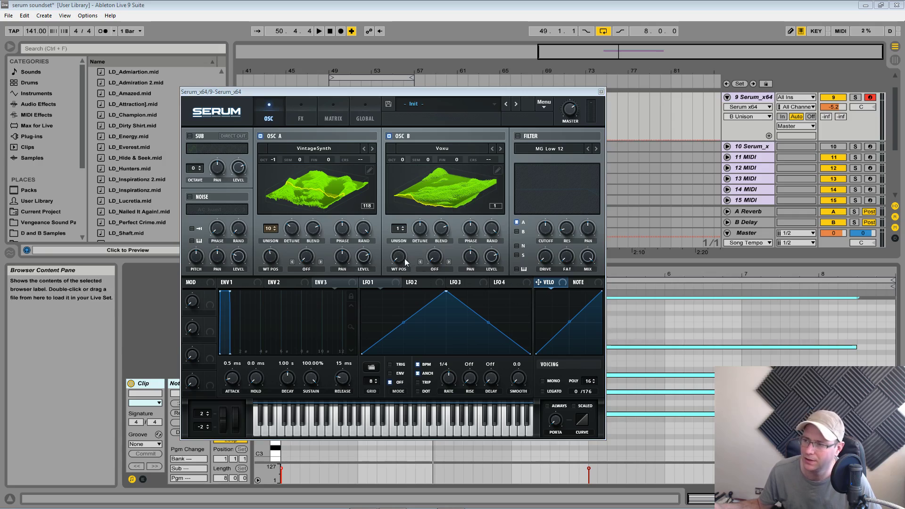
drag(405, 262, 400, 179)
key(space)
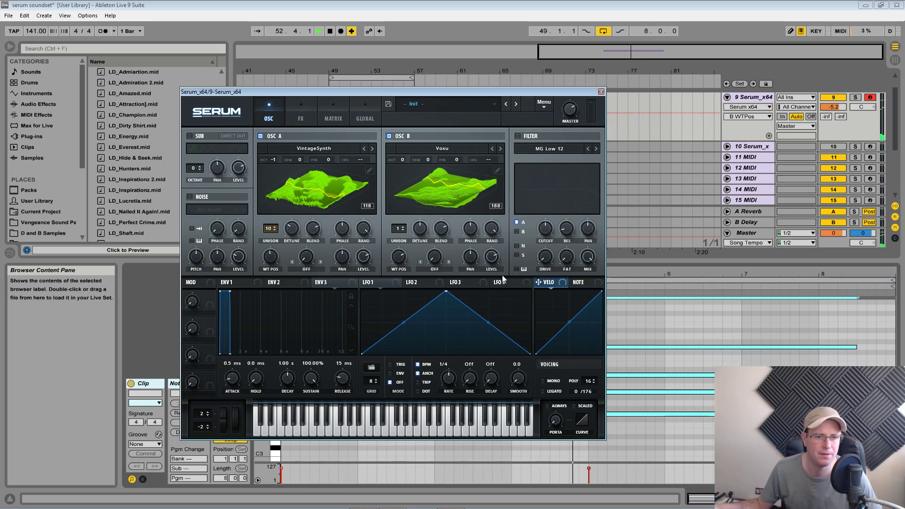
key(space)
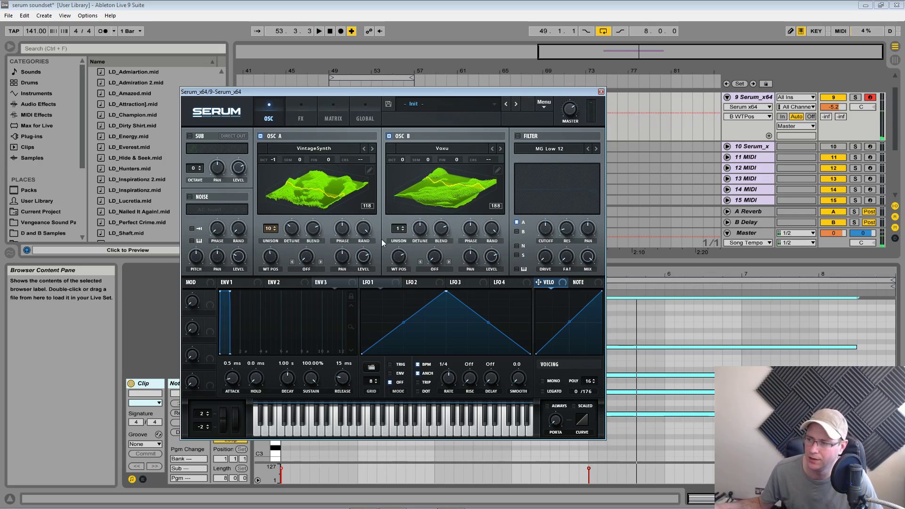
- Set oscillator B to 8 unison voices, reduce its detune, and play the clip
drag(398, 228, 402, 183)
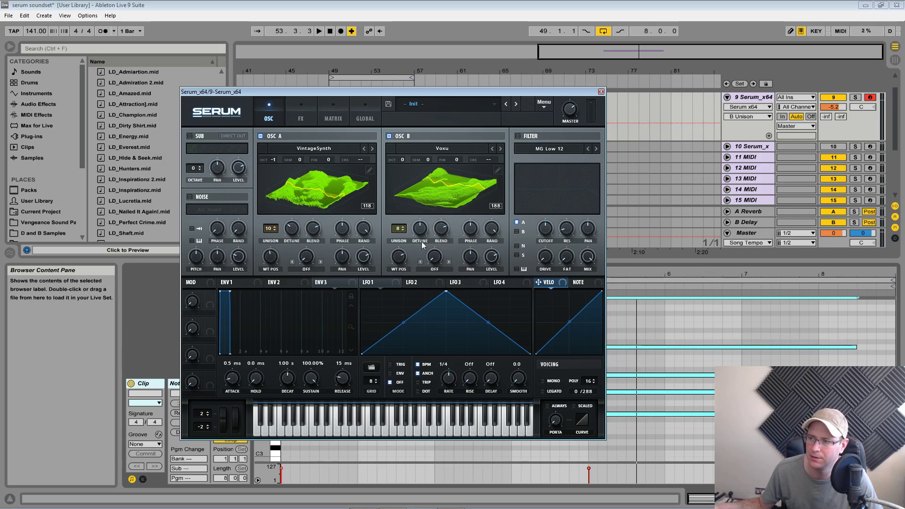
drag(420, 229, 418, 254)
key(space)
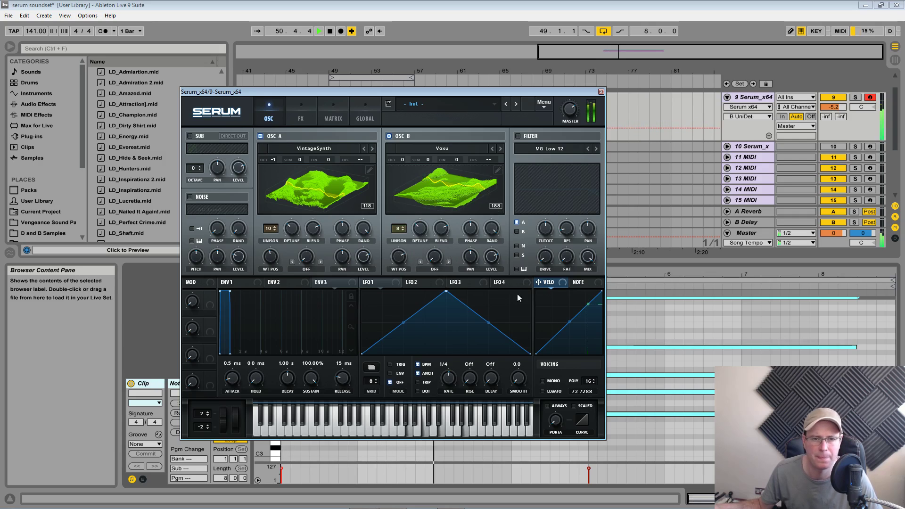
key(space)
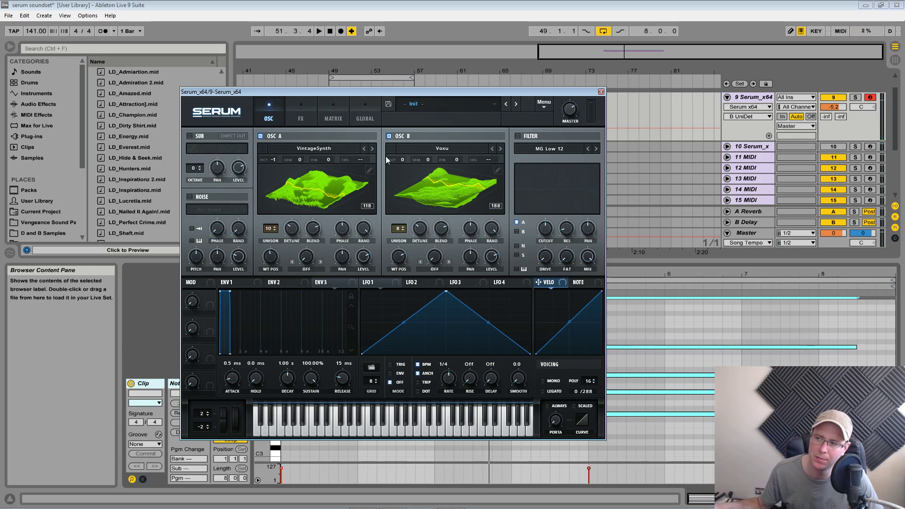
- Lower oscillator B's octave to -1 and play the clip briefly
scroll(404, 160, down, 1)
key(space)
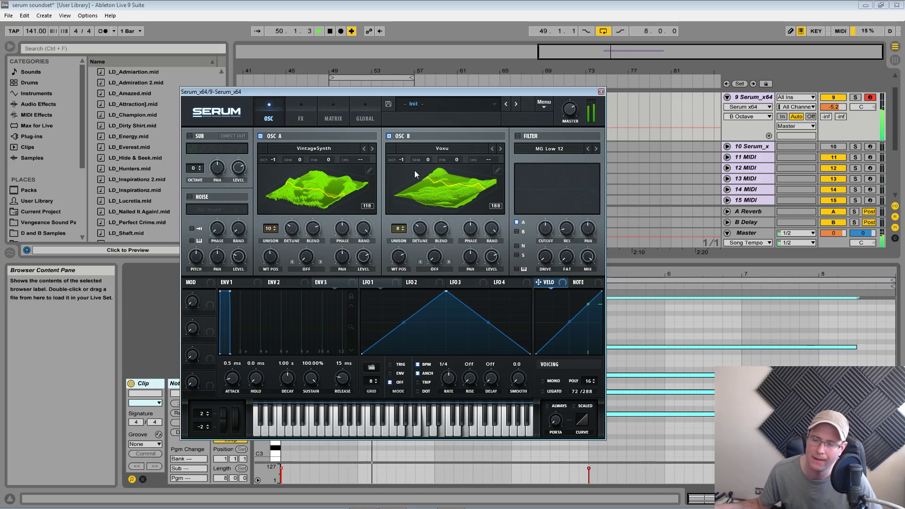
key(space)
- Enable the sub oscillator at octave -1 and reduce its level while the clip plays
click(189, 137)
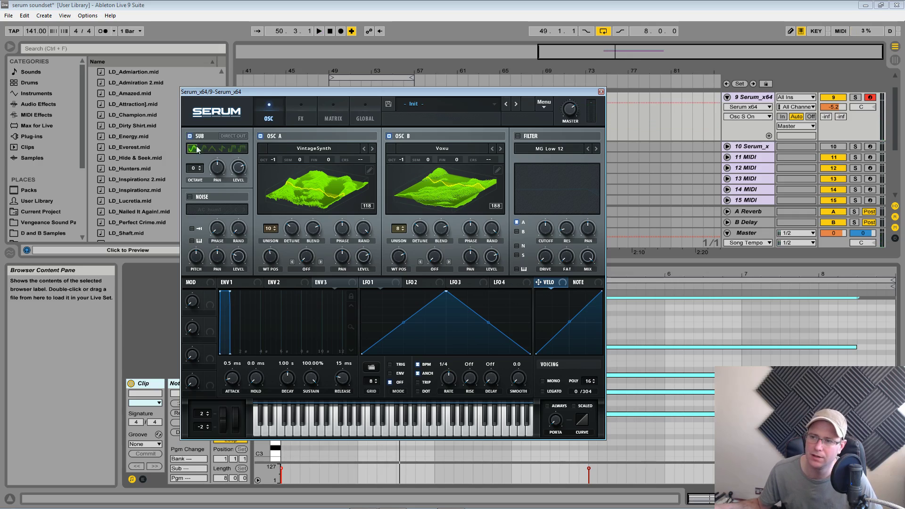
scroll(201, 172, down, 1)
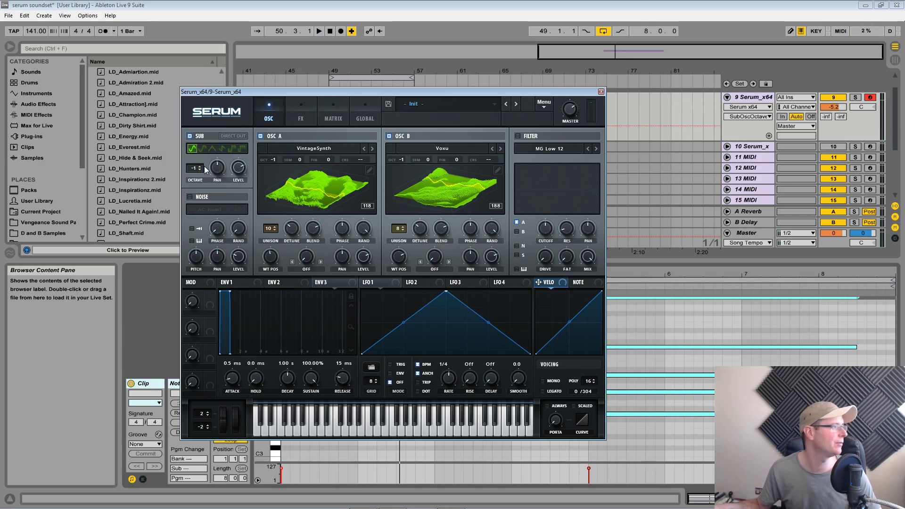
key(space)
drag(236, 176, 230, 195)
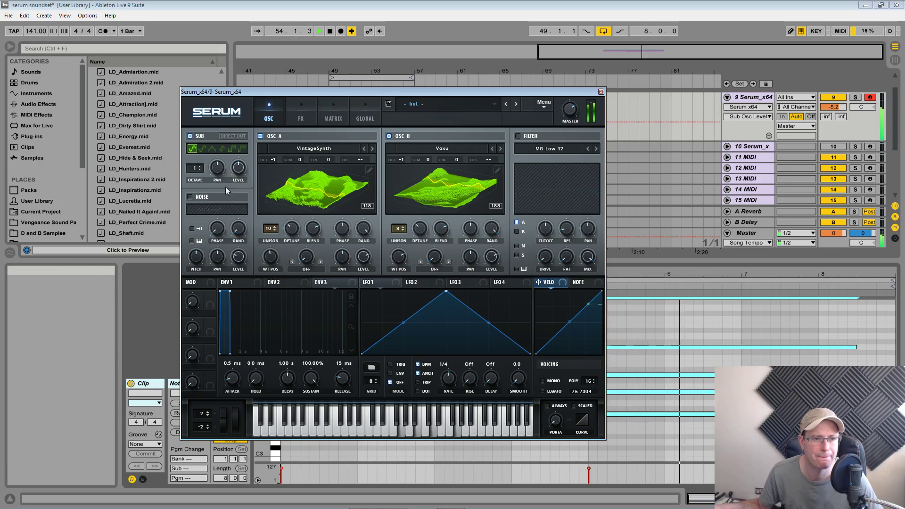
- Enable the noise oscillator, stop playback, and load the WindChimes sample from the Organics category
click(190, 196)
key(space)
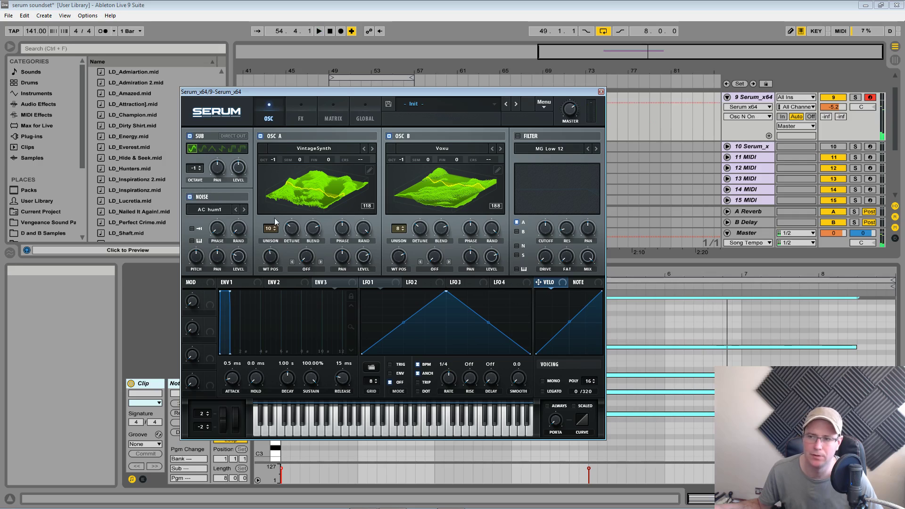
click(211, 213)
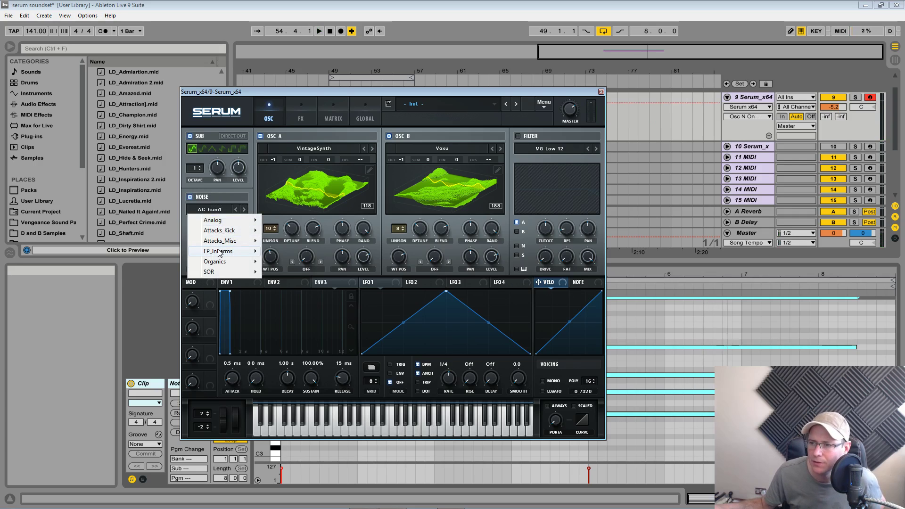
mouse_move(219, 253)
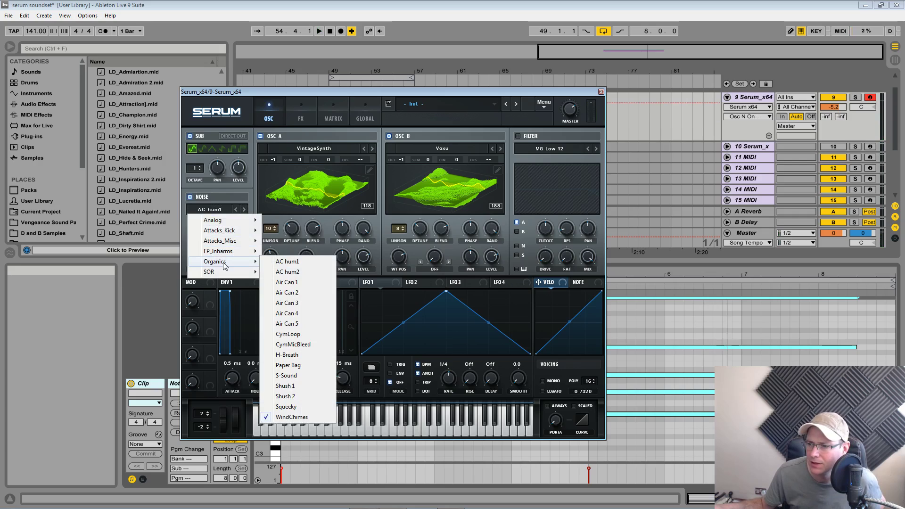
click(294, 418)
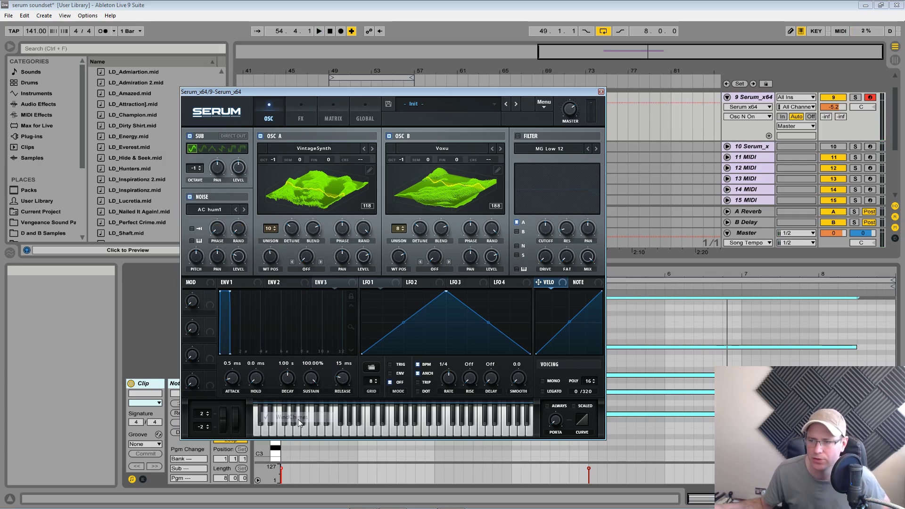
- Switch off the sub and oscillators A and B, and play the clip with only the noise oscillator
click(189, 136)
click(260, 136)
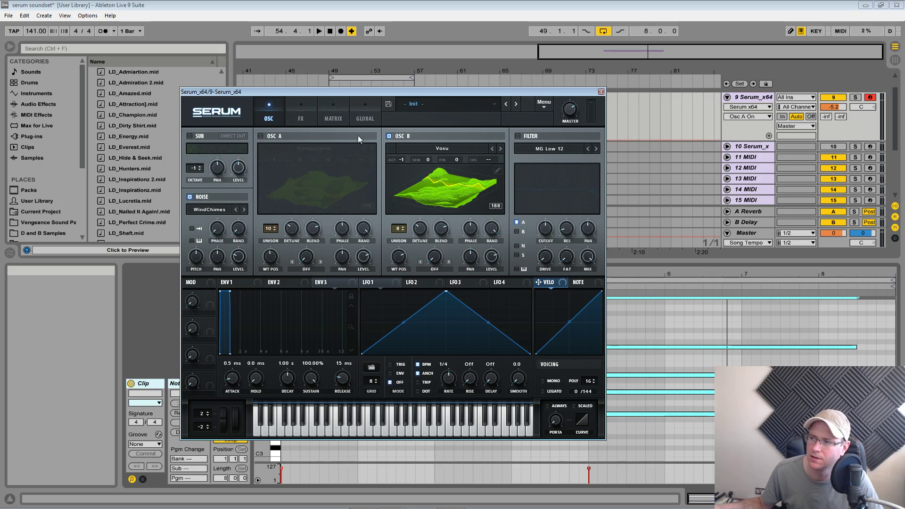
click(389, 136)
key(space)
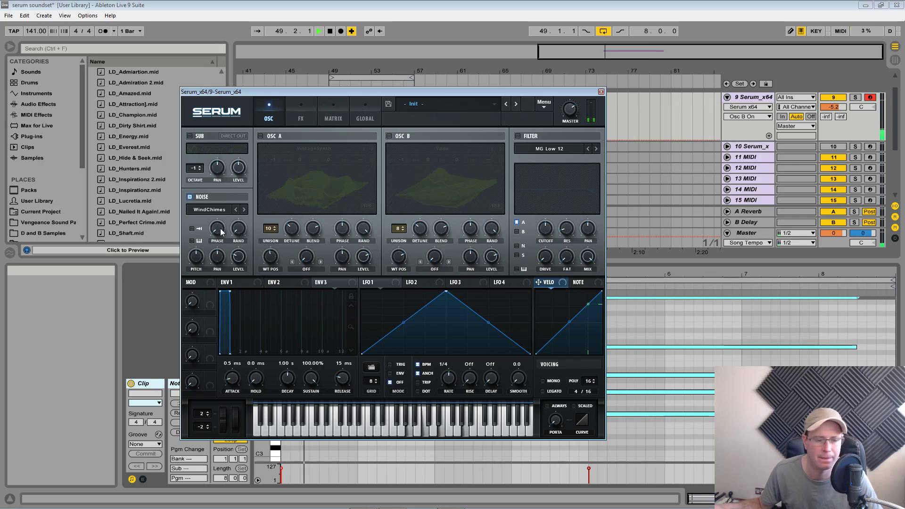
- Try a higher noise level and a different noise pitch during playback, and reset the pitch to its default
drag(238, 261, 241, 227)
mouse_move(197, 258)
mouse_down()
mouse_move(198, 266)
mouse_move(197, 255)
mouse_up()
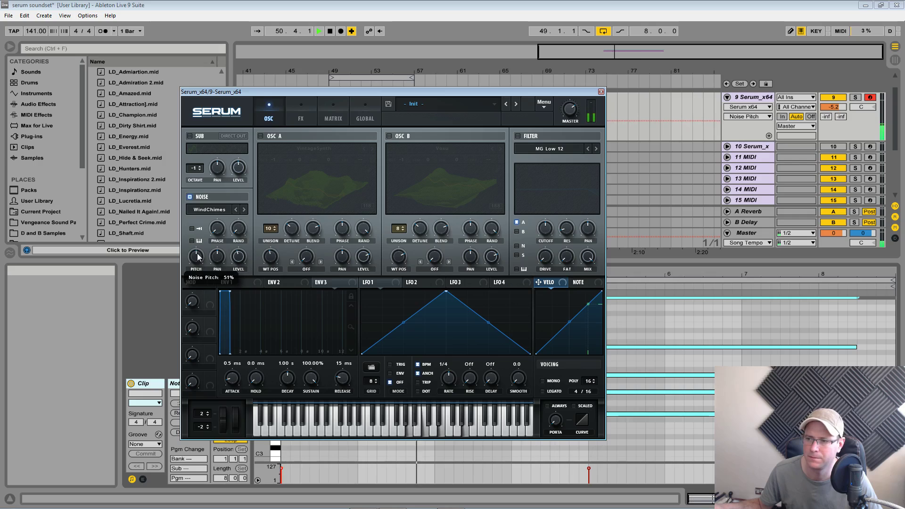
double_click(197, 256)
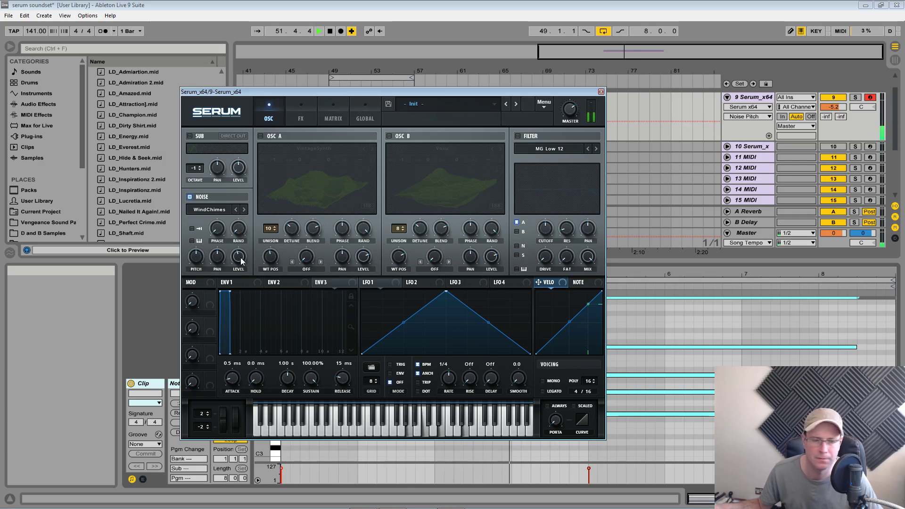
- Restart the clip and reduce the noise oscillator's level to about 13%
key(space)
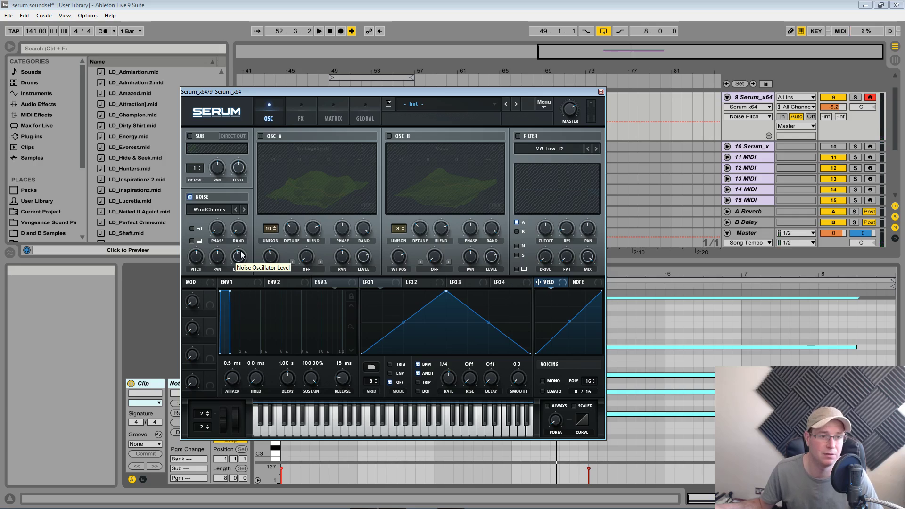
key(space)
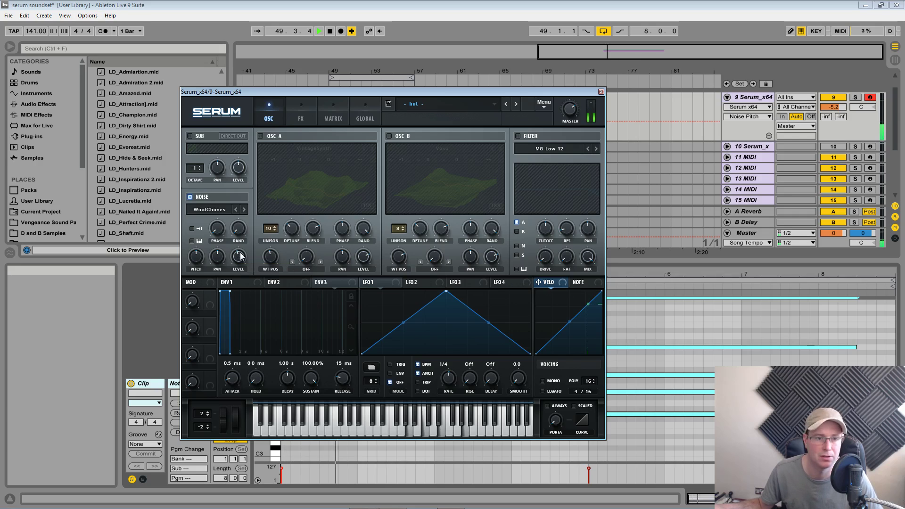
drag(235, 253, 238, 287)
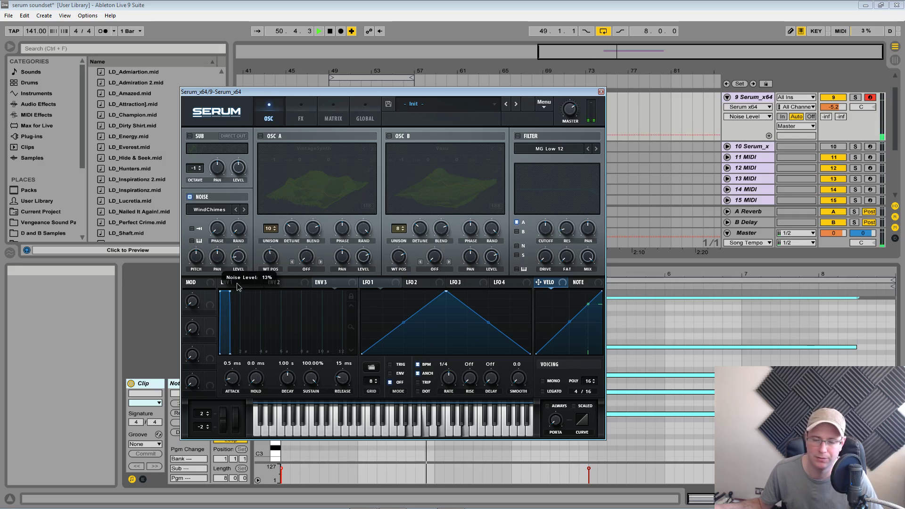
- Switch the sub oscillator and oscillators A and B back on
click(189, 136)
click(260, 136)
click(389, 136)
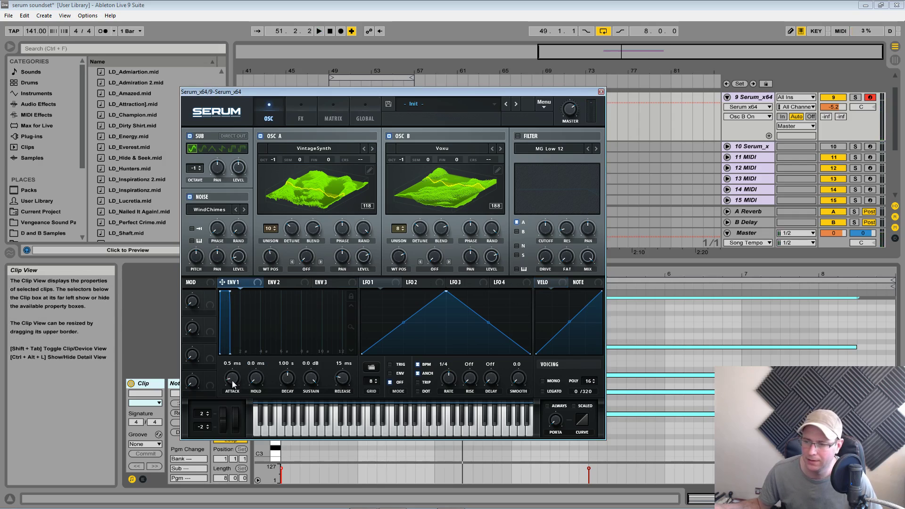
- Set envelope 1's attack to 548 ms and its release to 520 ms, and play the clip to hear the envelope
drag(238, 378, 238, 345)
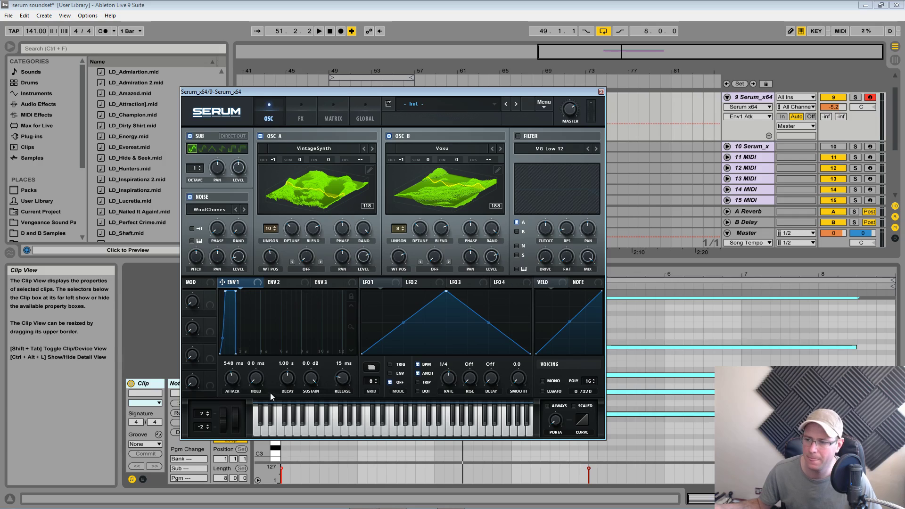
click(262, 378)
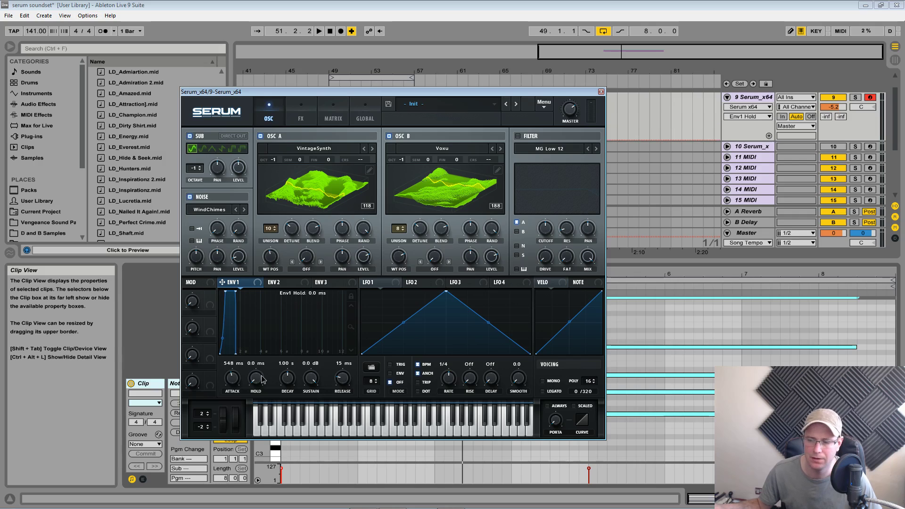
click(312, 380)
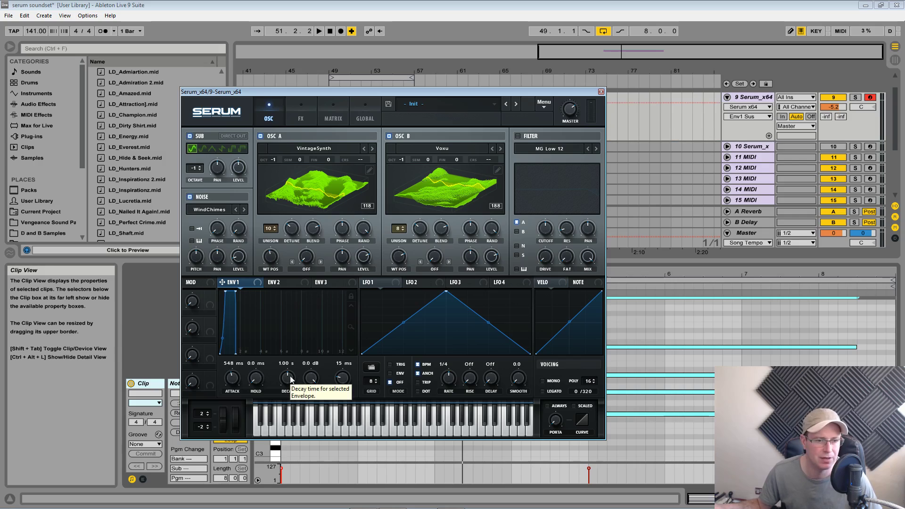
drag(344, 382, 347, 362)
key(space)
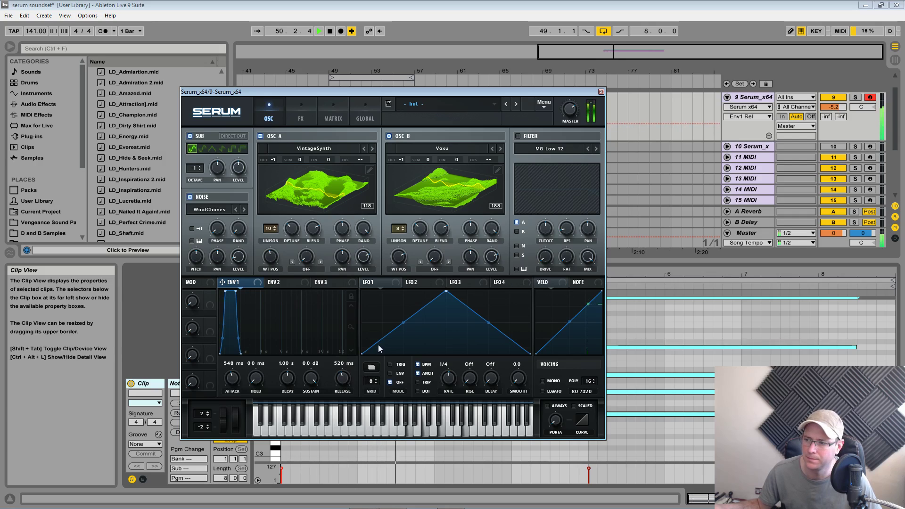
click(351, 351)
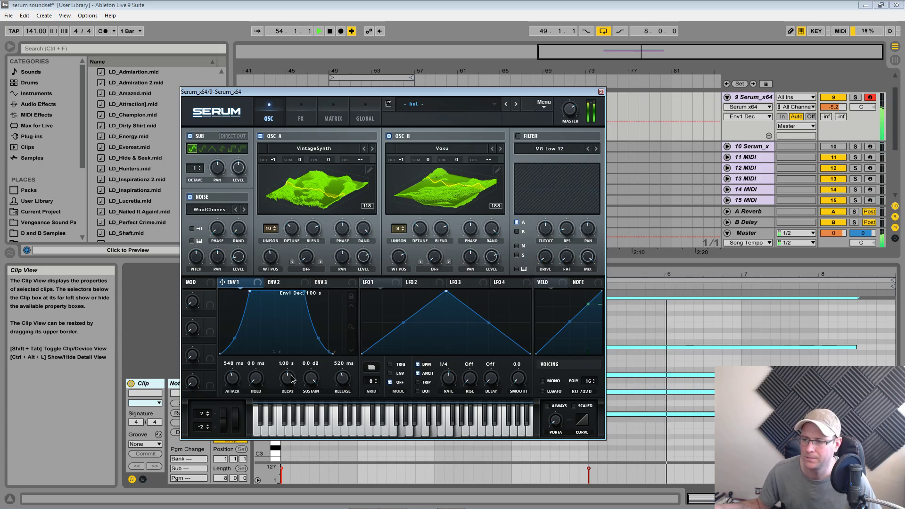
key(space)
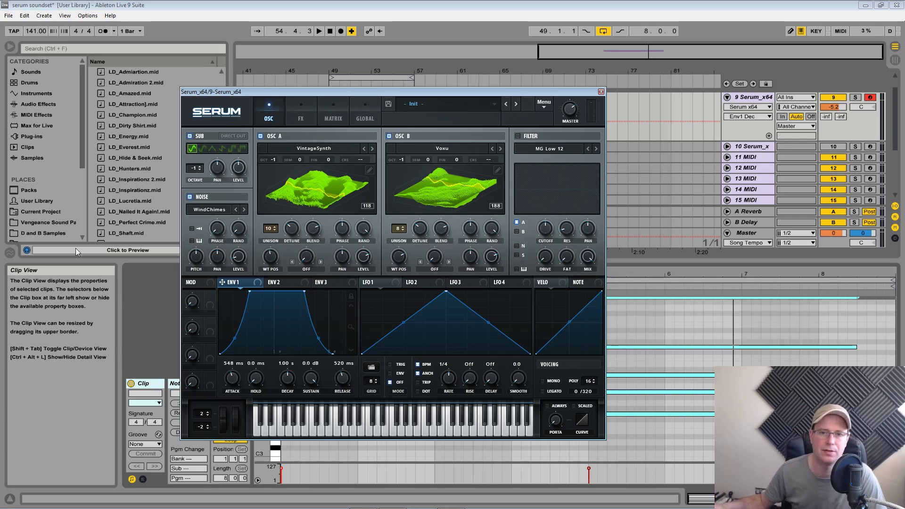
- Switch on the MG Low 12 filter, raise its cutoff to about 5720 Hz, and start the clip
click(518, 136)
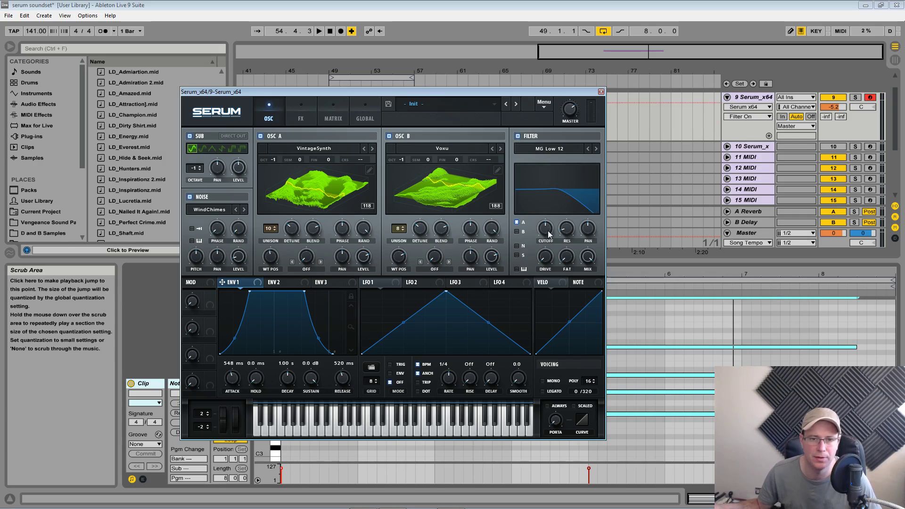
drag(548, 234, 547, 202)
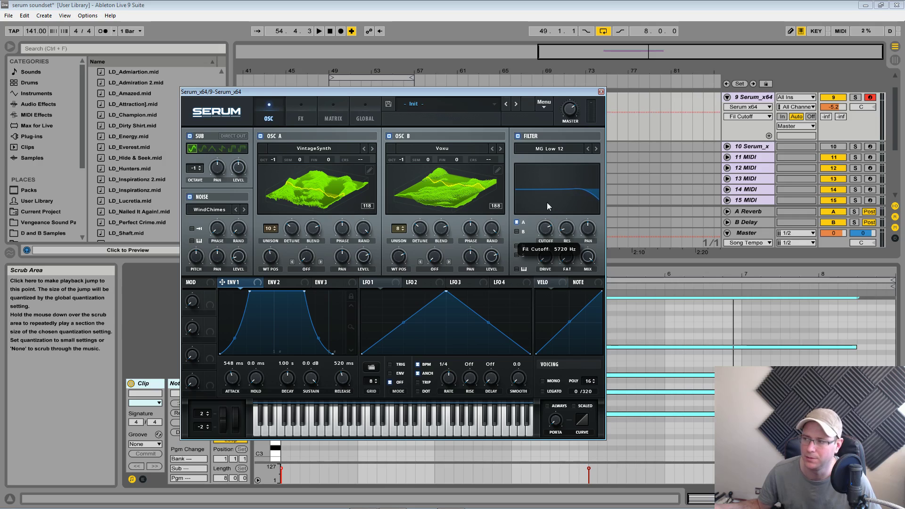
key(space)
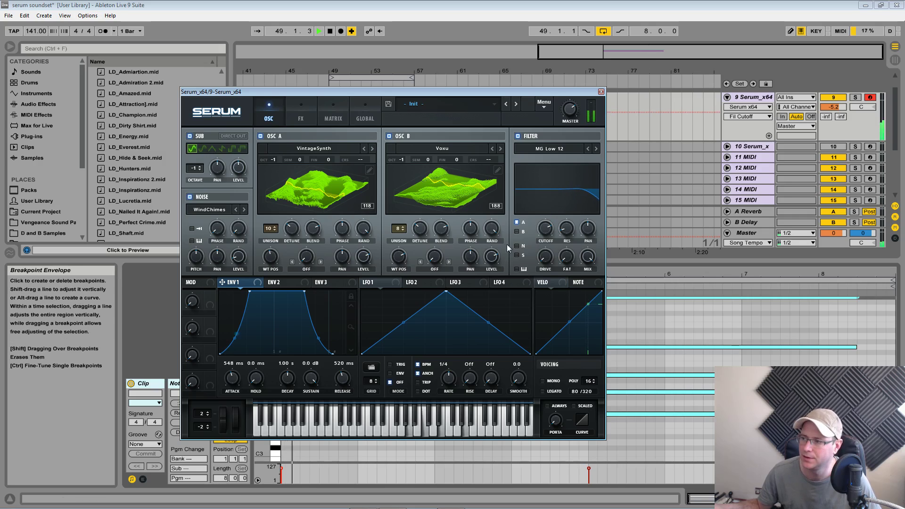
- Route oscillator B and the noise oscillator through the filter as well, and play the clip again
click(517, 232)
click(518, 246)
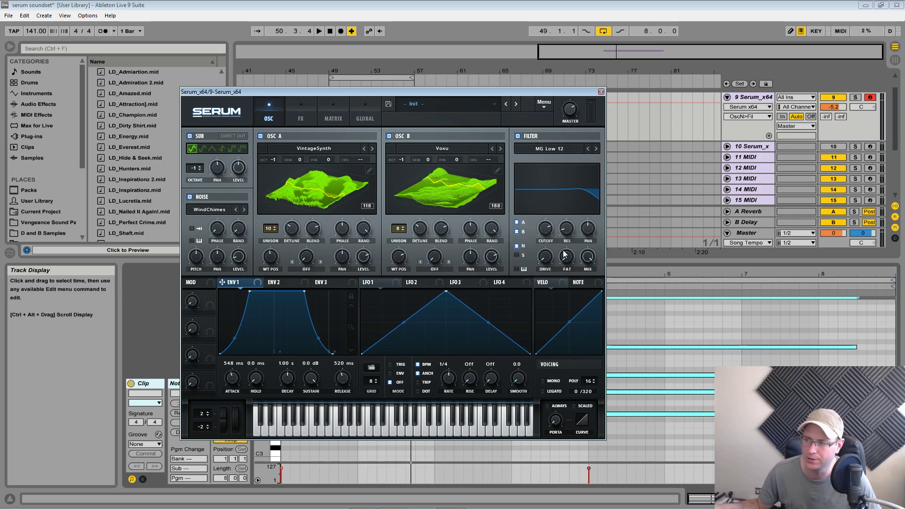
key(space)
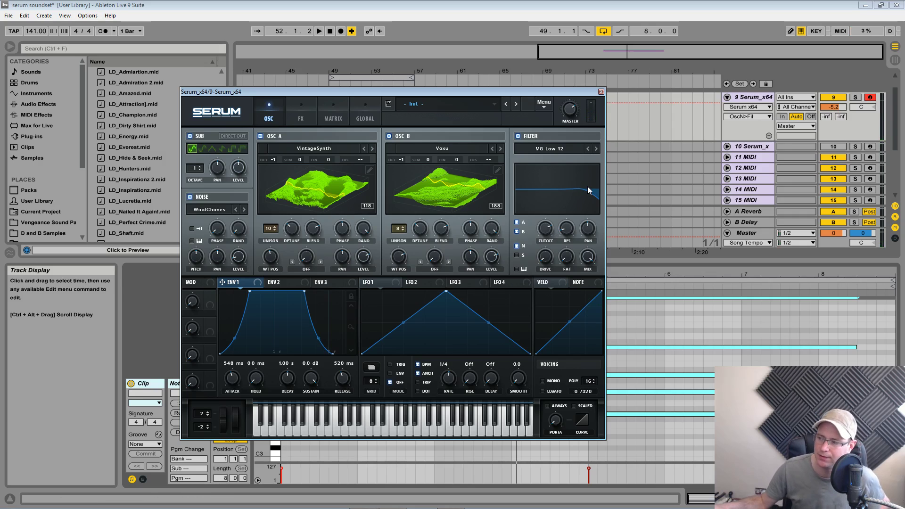
key(space)
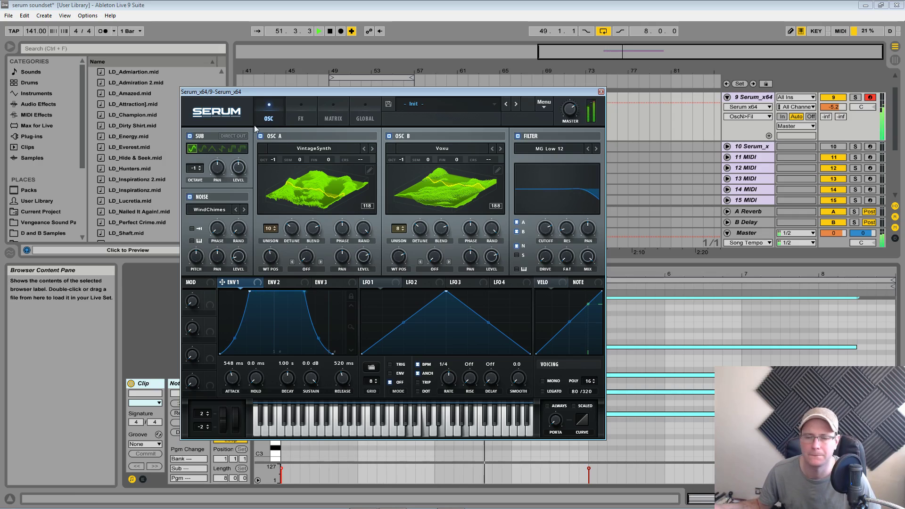
key(space)
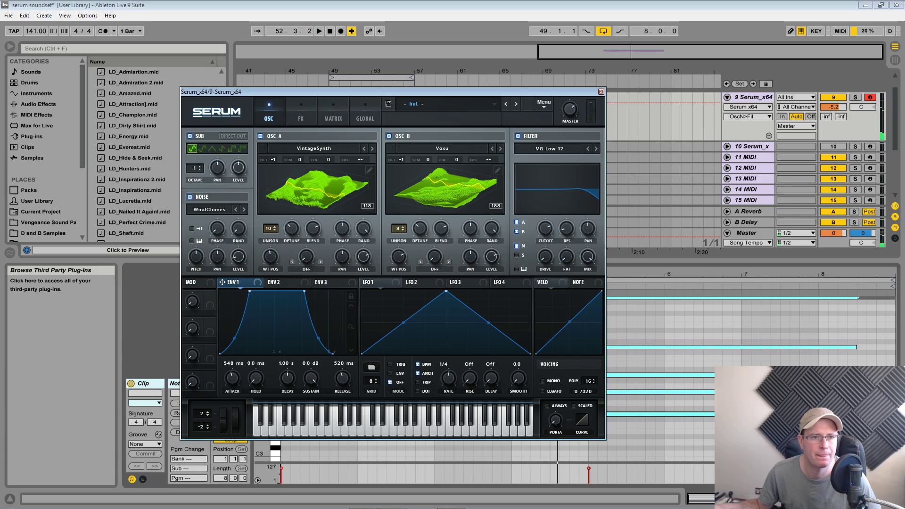
- Add a reverb to the effects chain and reduce its size
click(302, 118)
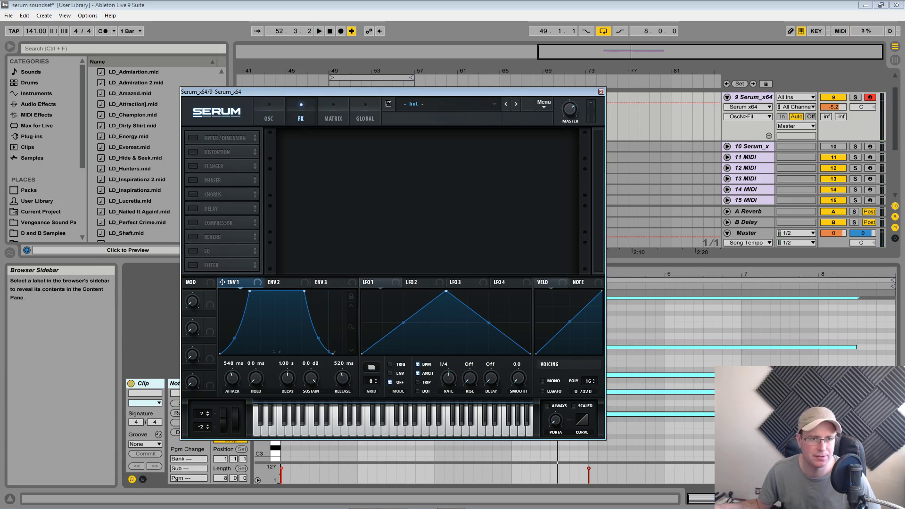
click(209, 237)
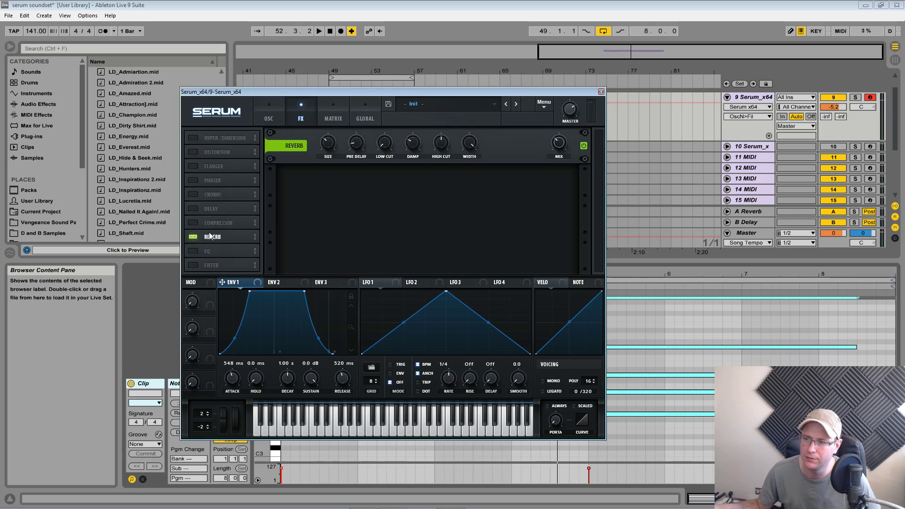
click(329, 156)
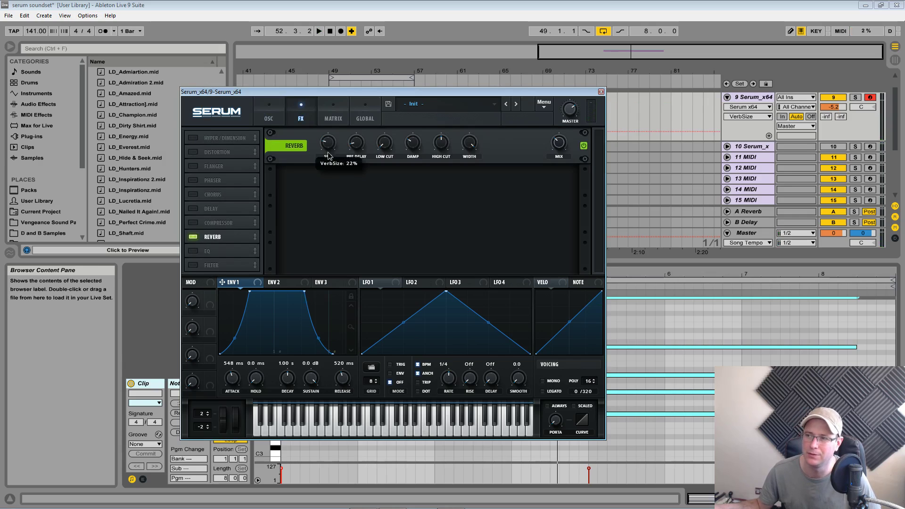
drag(329, 158, 332, 153)
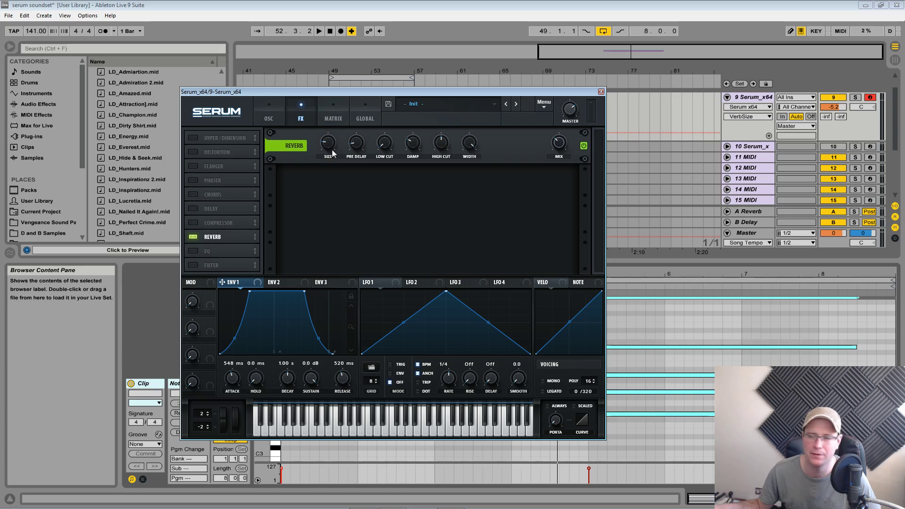
click(385, 152)
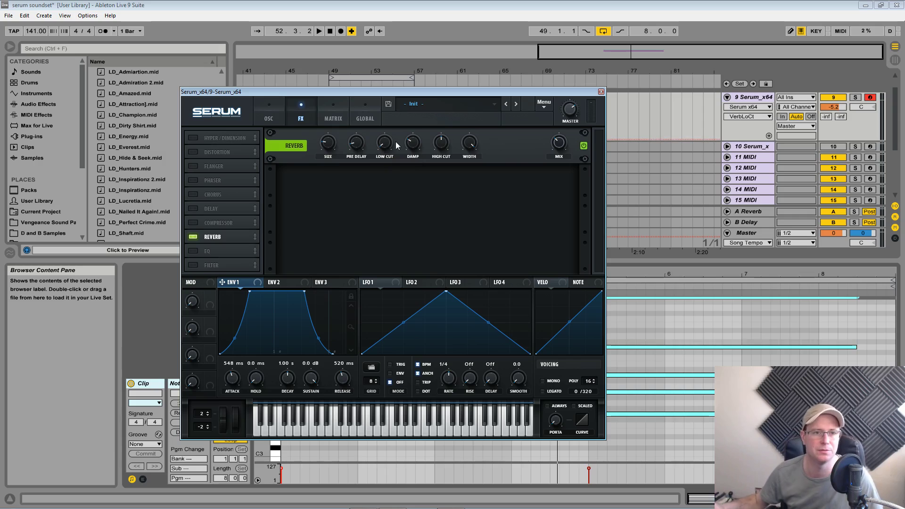
click(332, 146)
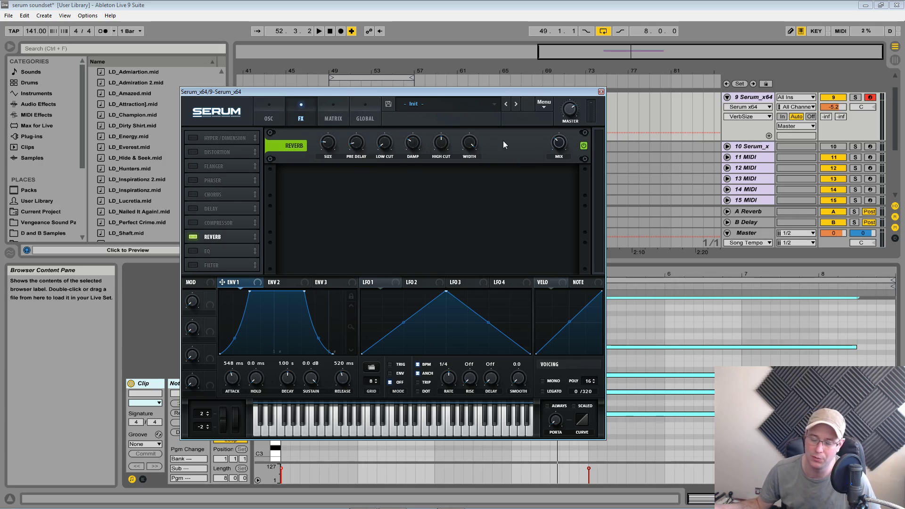
- Lower the reverb's mix slightly and play the clip with the effect
click(554, 149)
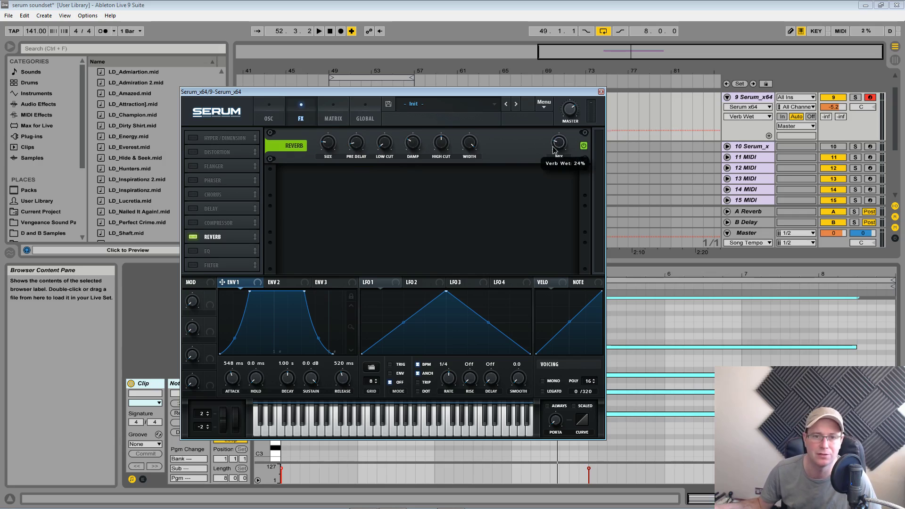
drag(554, 149, 550, 148)
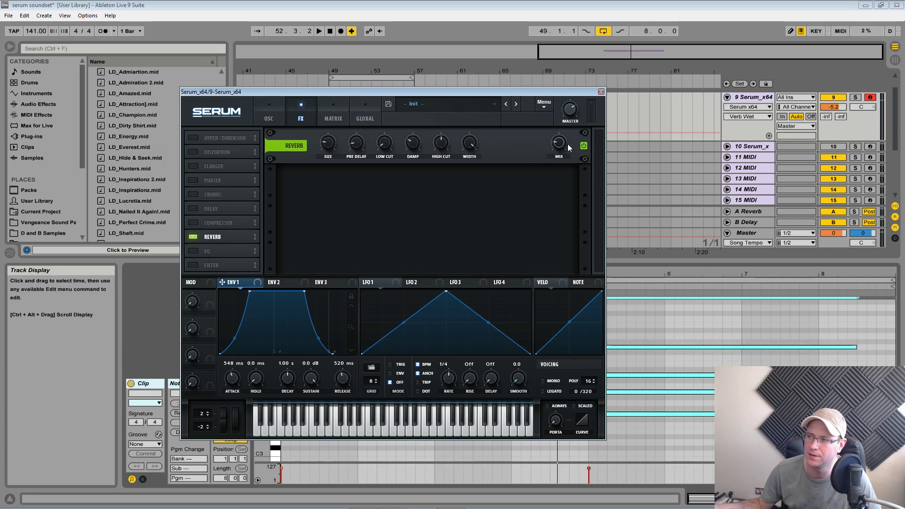
key(space)
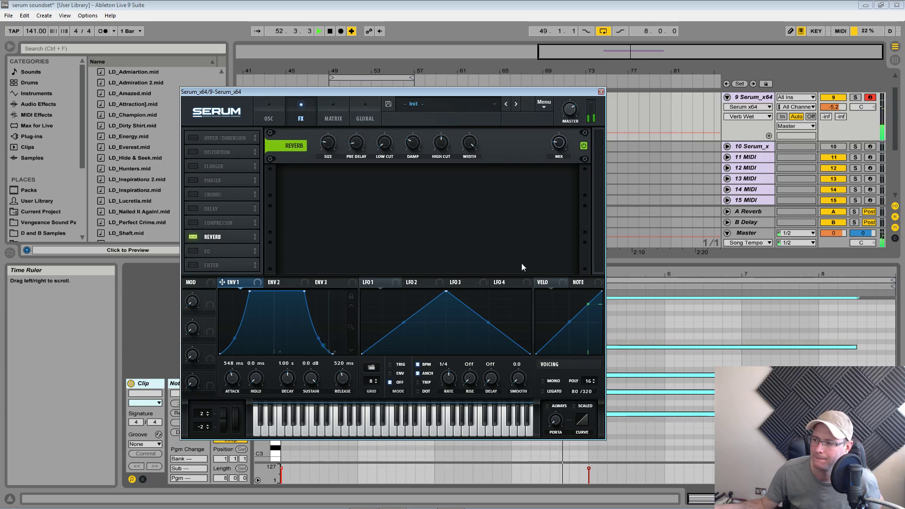
key(space)
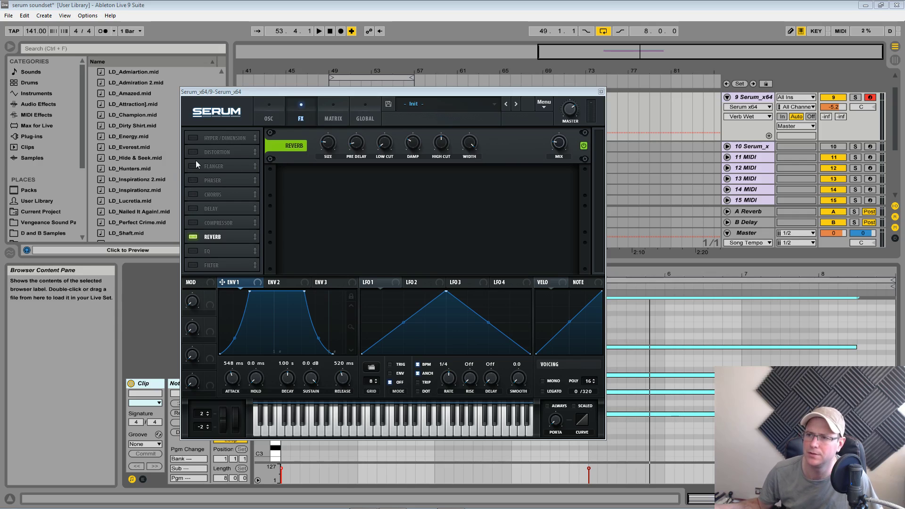
- Add an MG Low 6 filter after the reverb, open its cutoff fully, and reduce its mix
click(193, 265)
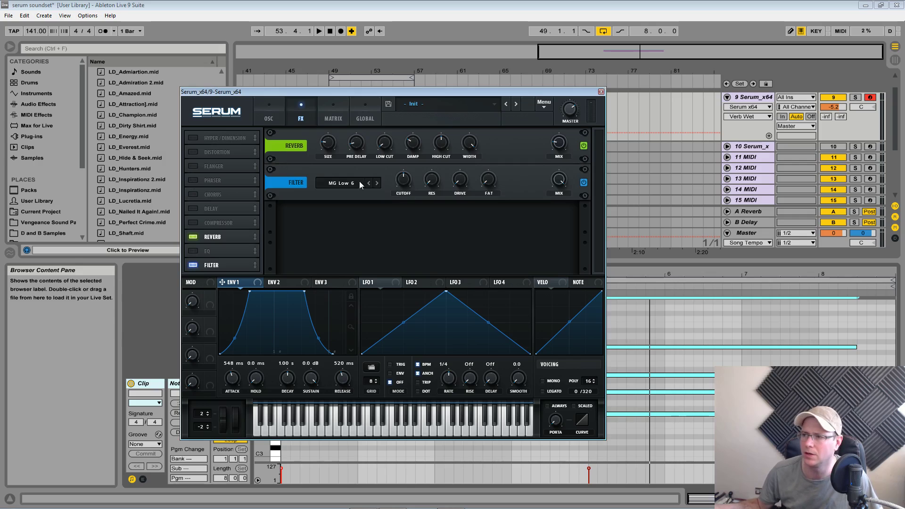
click(404, 179)
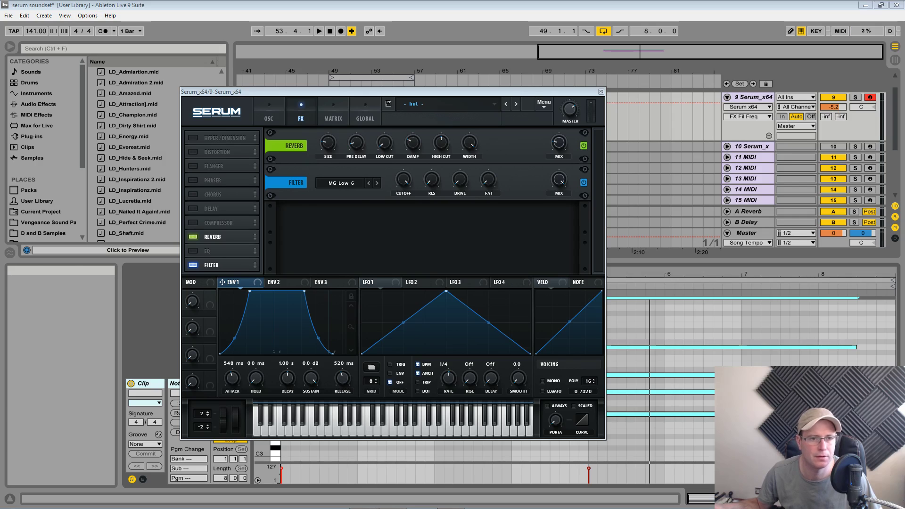
click(430, 182)
click(458, 179)
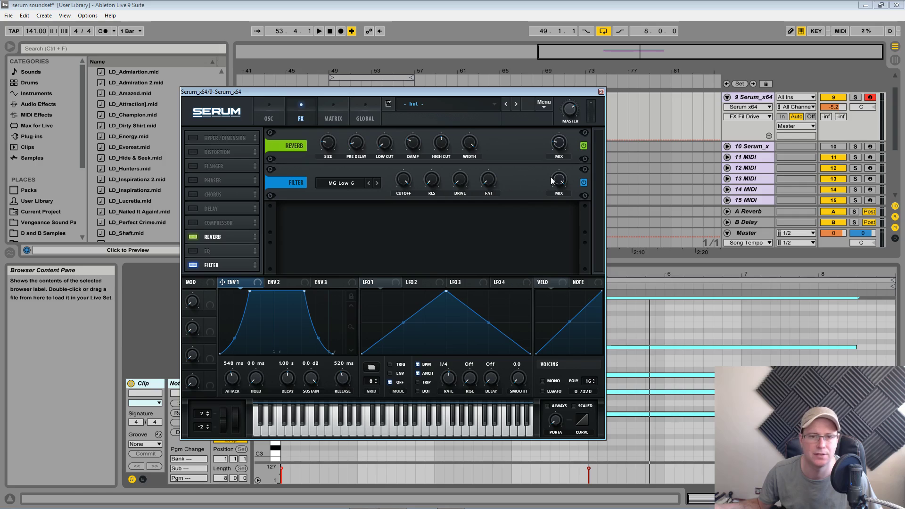
click(611, 199)
key(space)
drag(563, 182, 563, 211)
- Restart playback from the clip's beginning at bar 49 and listen while trying the filter effect's cutoff
key(space)
key(space)
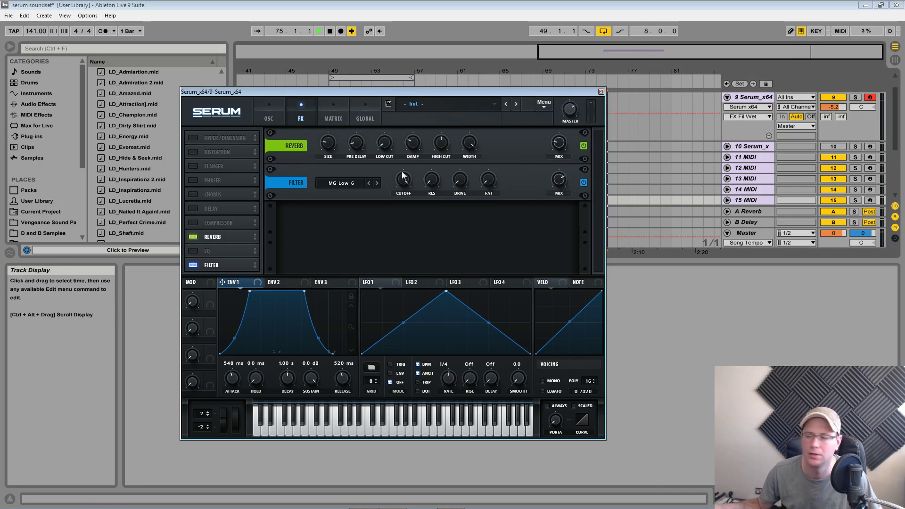
drag(437, 95, 446, 205)
click(330, 120)
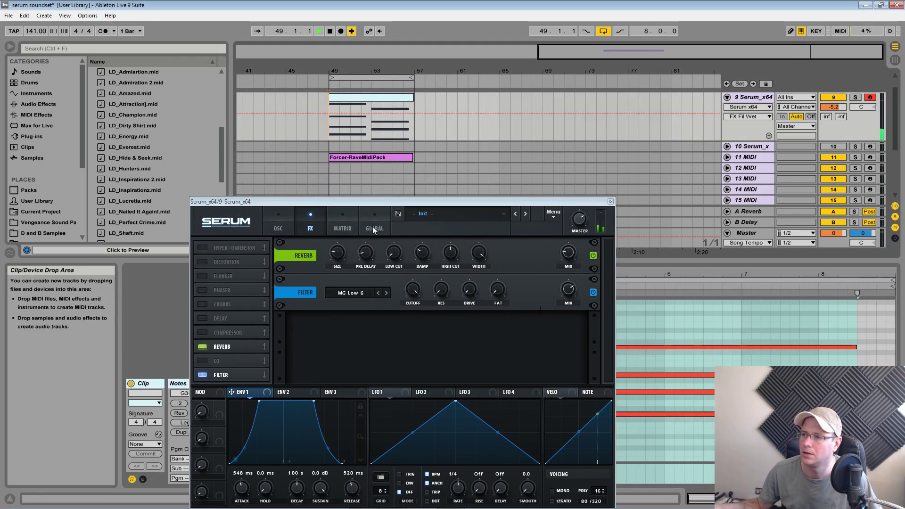
drag(410, 285, 410, 323)
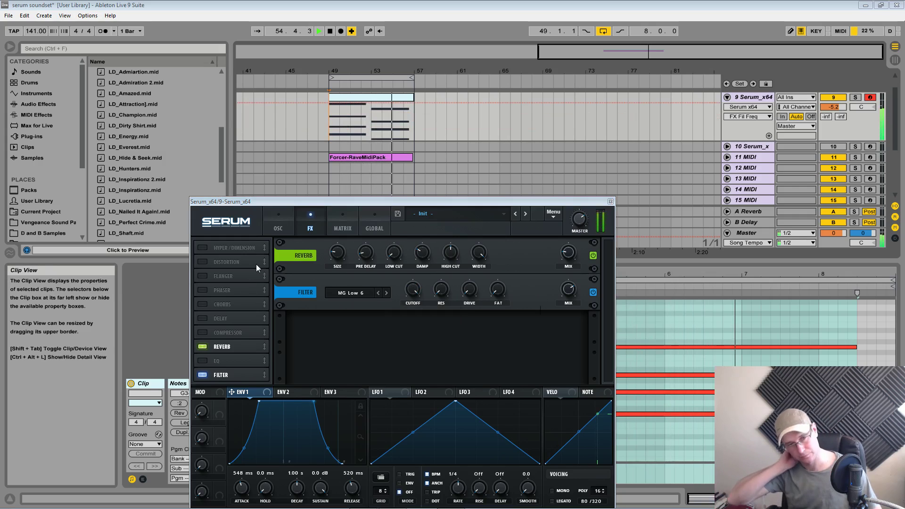
drag(283, 201, 292, 87)
key(space)
- Return to the oscillator page and give LFO 1 the basic sine shape
click(296, 112)
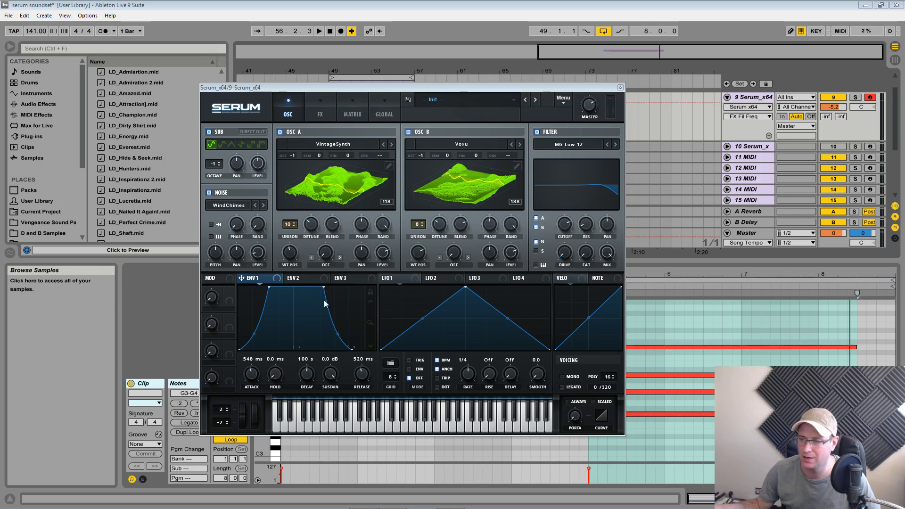
click(394, 279)
click(448, 279)
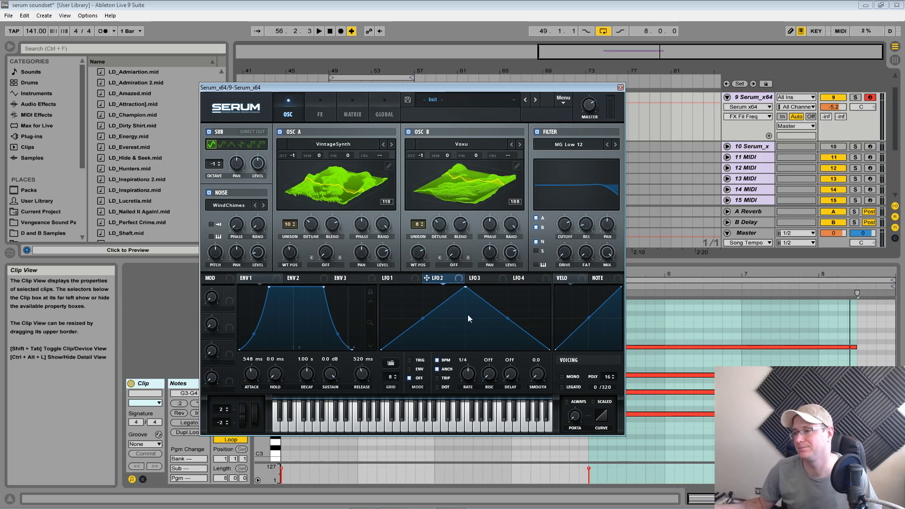
click(400, 278)
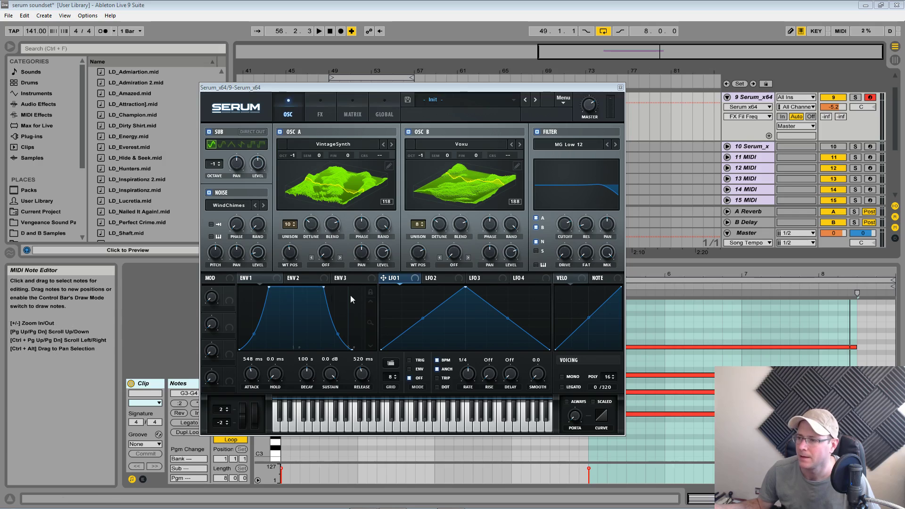
click(391, 362)
mouse_move(404, 364)
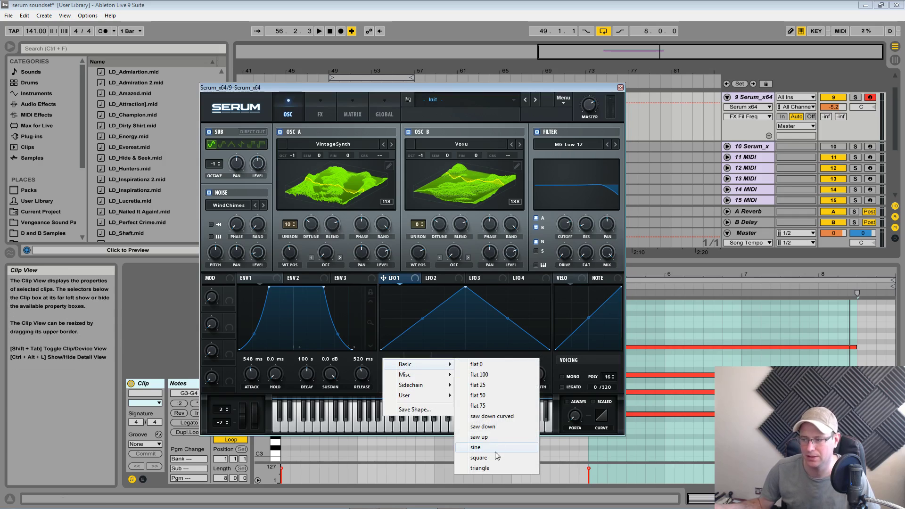
click(477, 447)
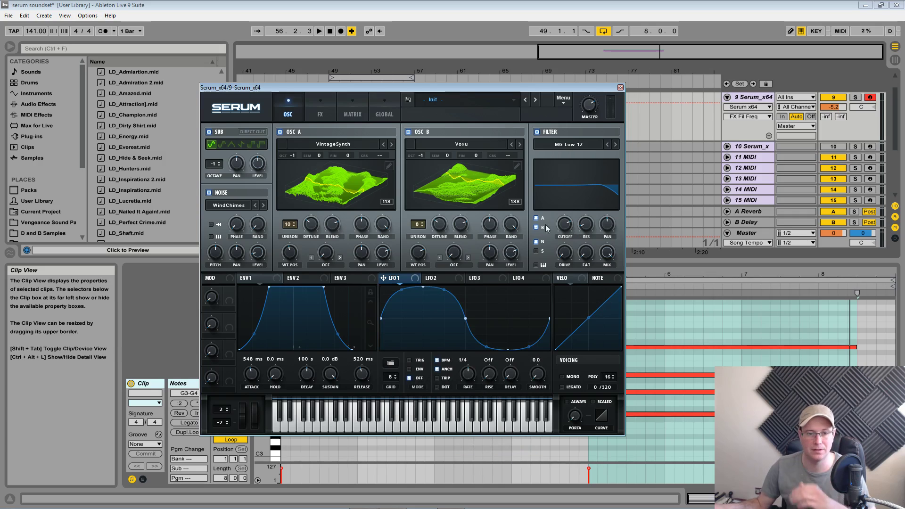
click(437, 369)
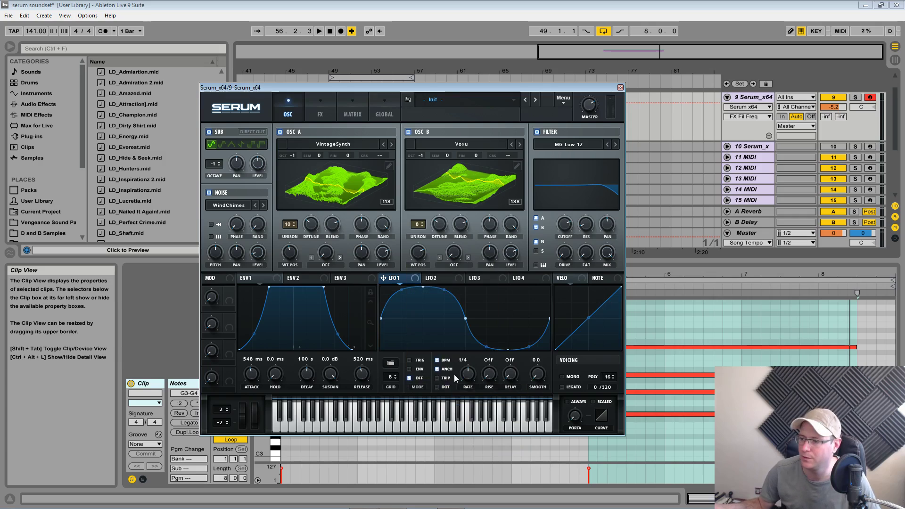
- Set LFO 1's rate to 2 bars and its rise to 1/64, and briefly play the clip
drag(468, 373, 473, 386)
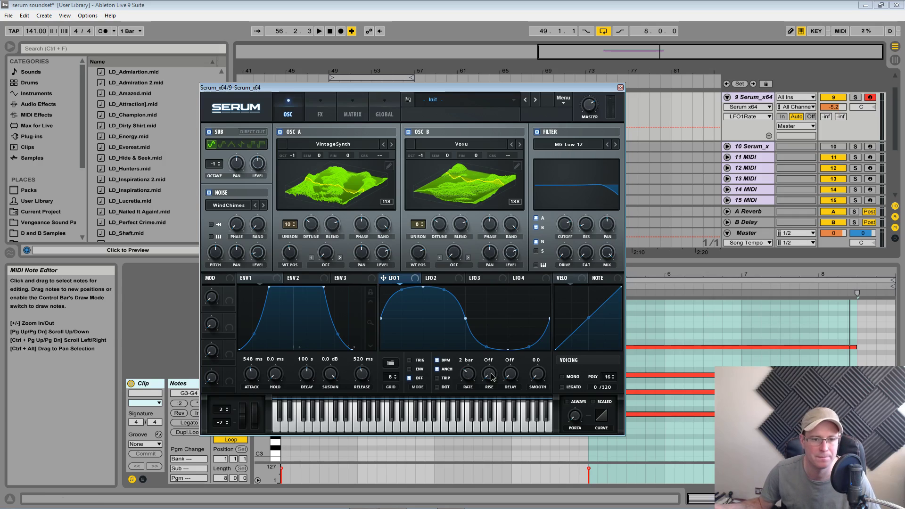
drag(491, 370, 490, 343)
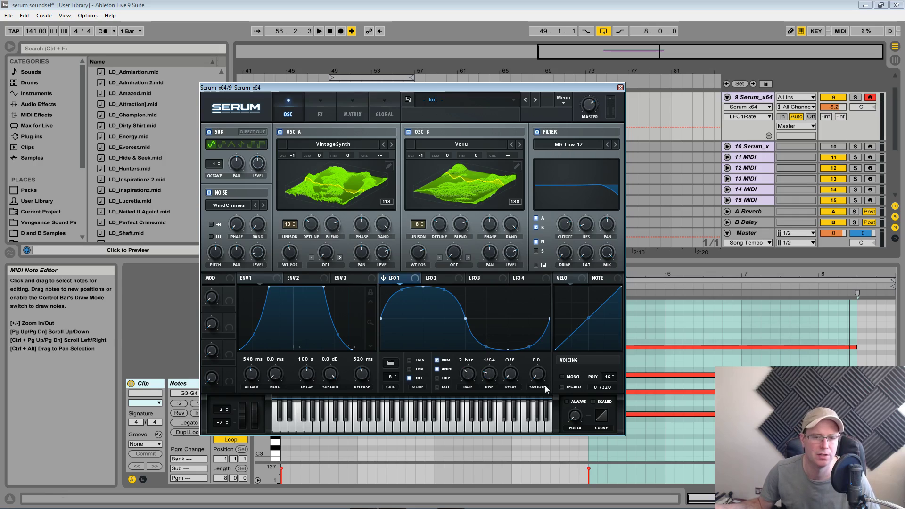
key(space)
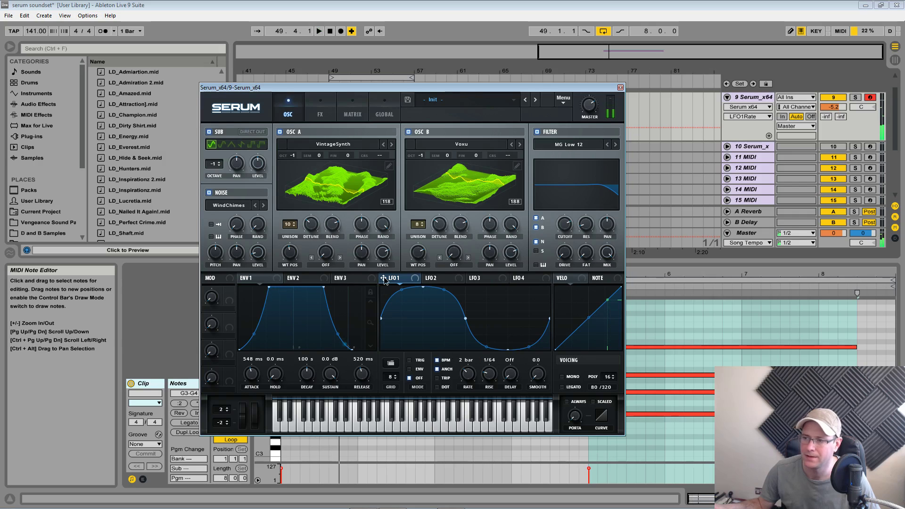
- Assign LFO 1 to the wavetable positions of oscillators A and B with small amounts, 5 for A and 2 for B, and play the clip
drag(384, 279, 293, 252)
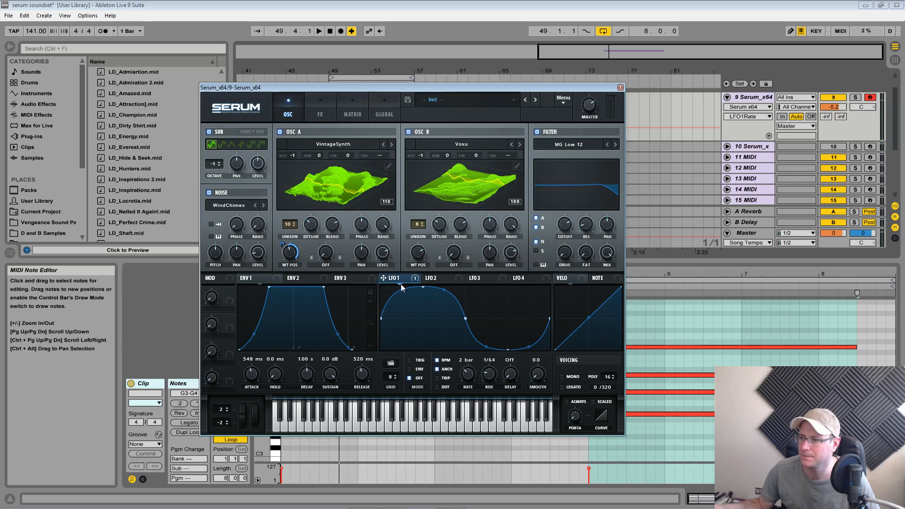
drag(384, 279, 423, 255)
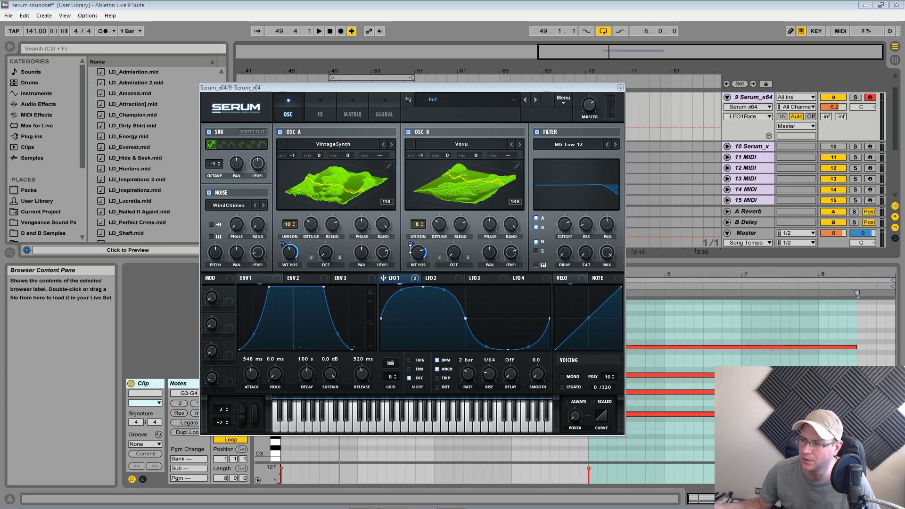
mouse_move(411, 253)
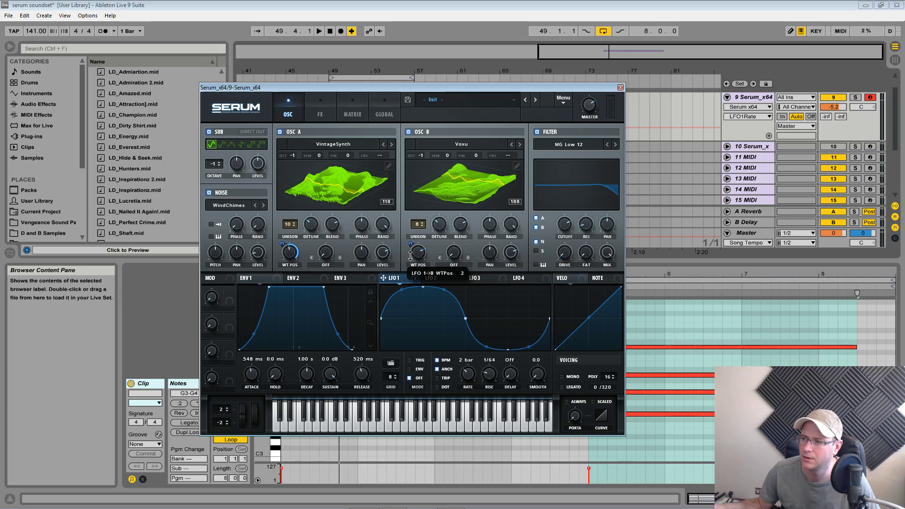
drag(282, 244, 283, 273)
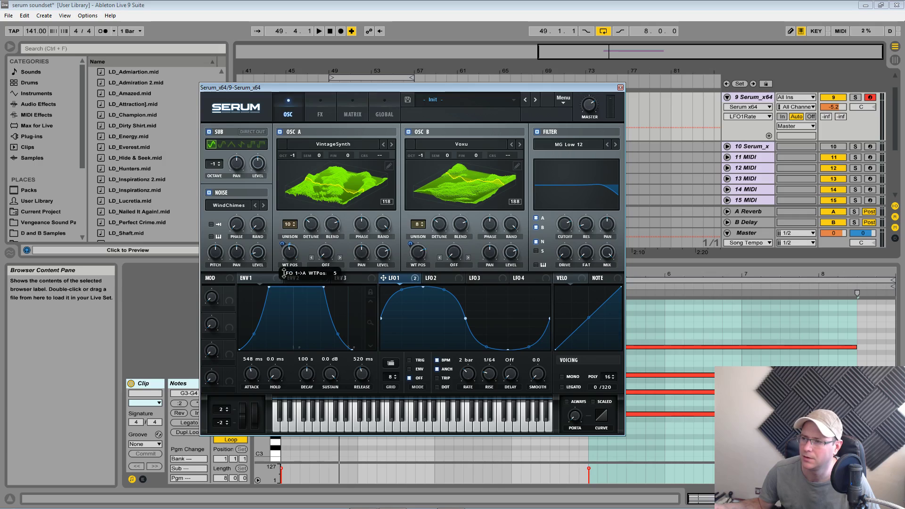
key(space)
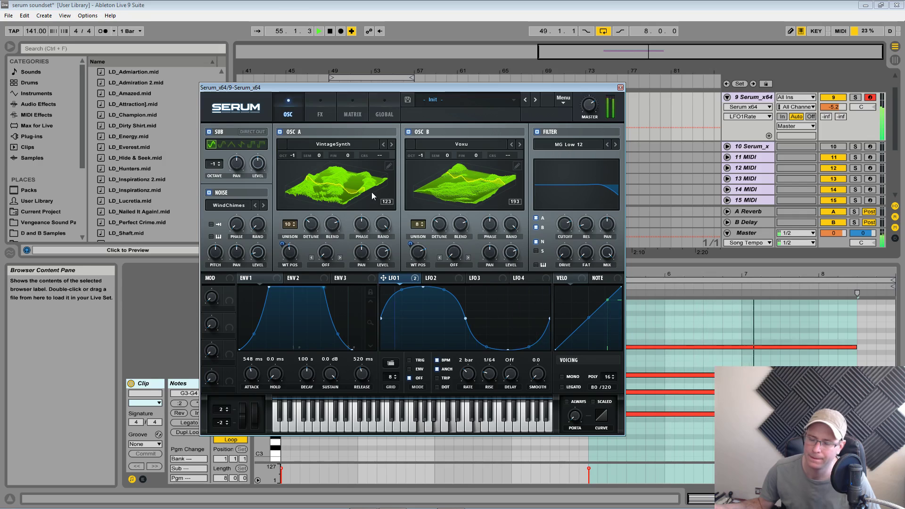
key(space)
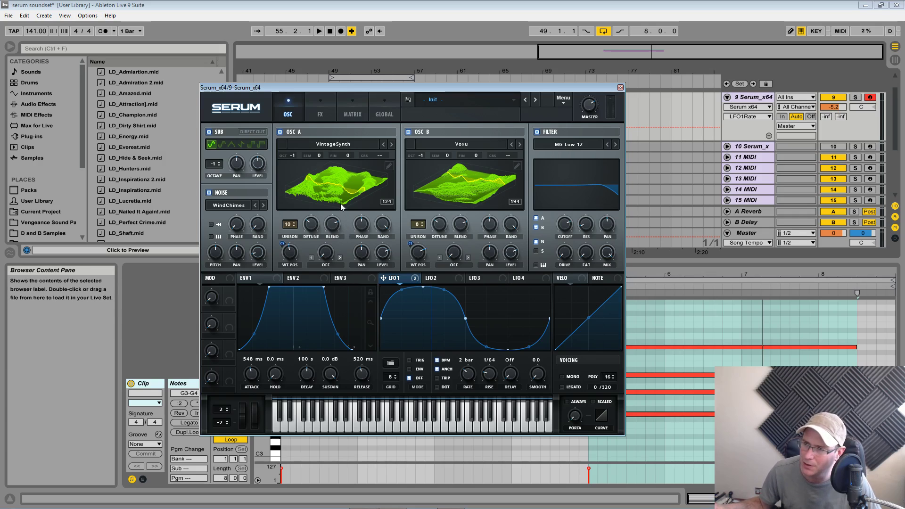
- Try much stronger LFO 1 modulation of both wavetable positions, 37 on oscillator B, during playback, and reduce the amounts again
mouse_move(283, 244)
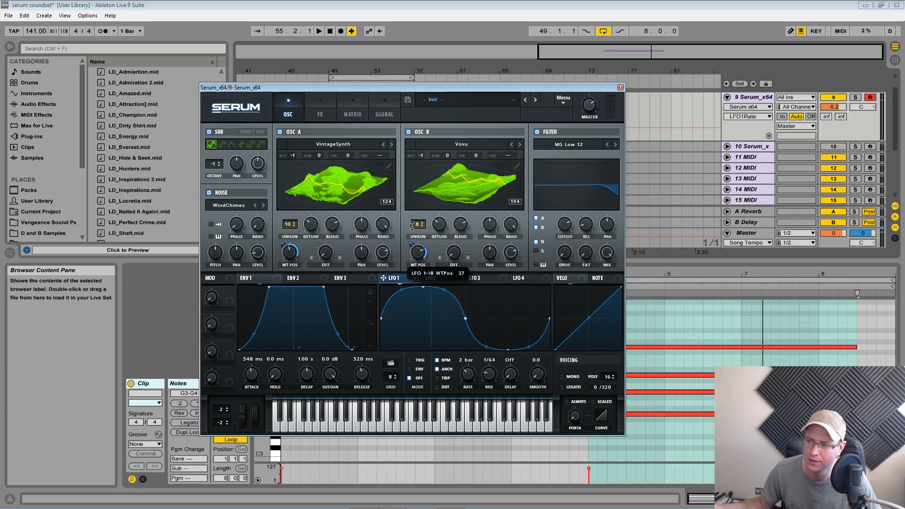
key(space)
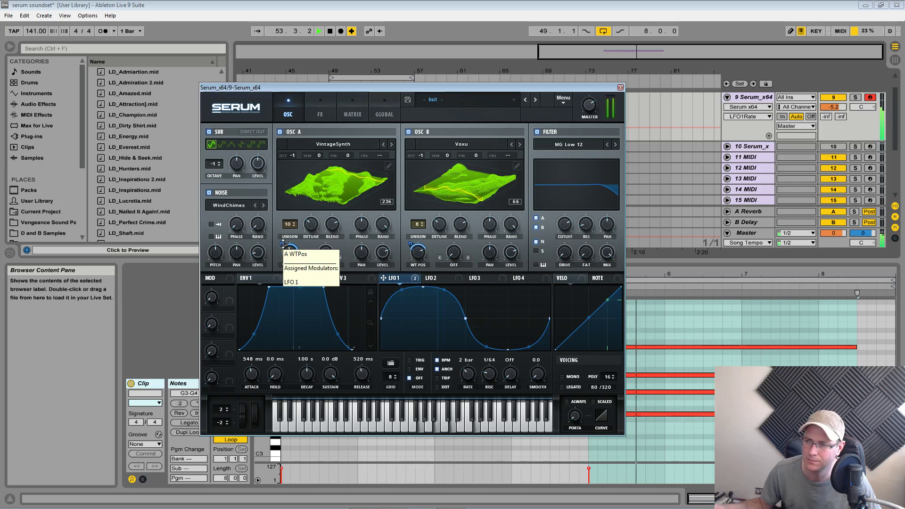
drag(283, 244, 282, 265)
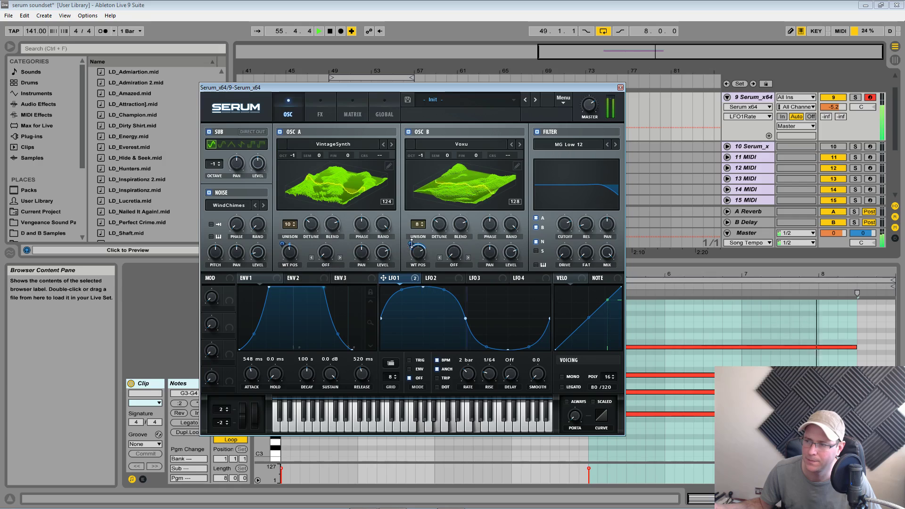
drag(410, 245, 418, 222)
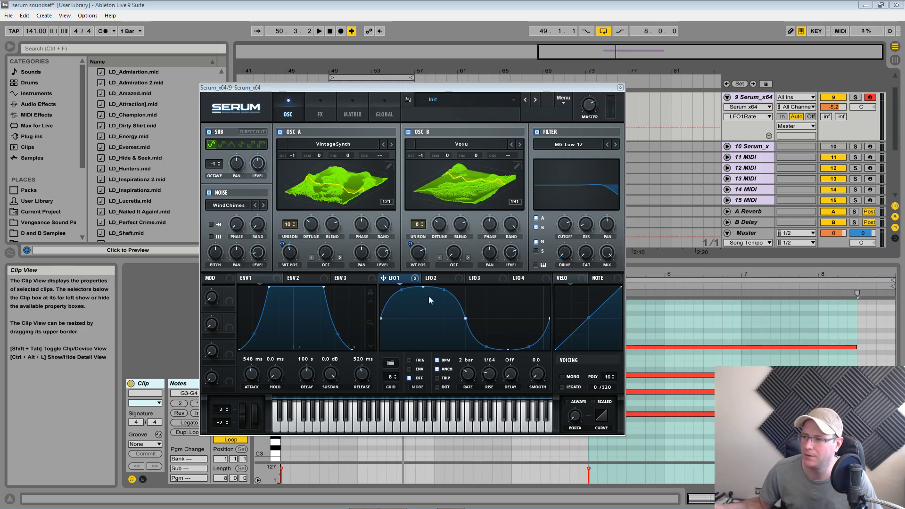
- Set LFO 2's rate to 8 bars and its rise to 1/64, keeping the triangle shape, and play the clip
click(439, 280)
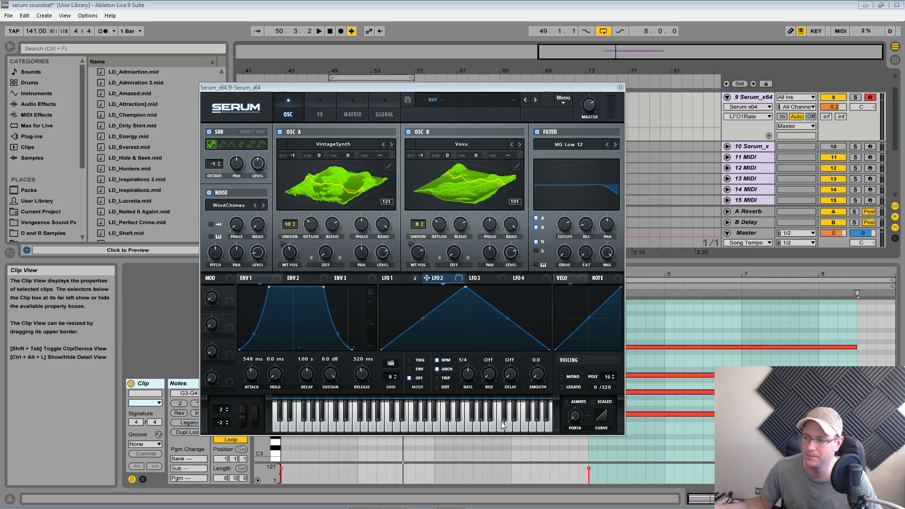
drag(468, 375, 465, 410)
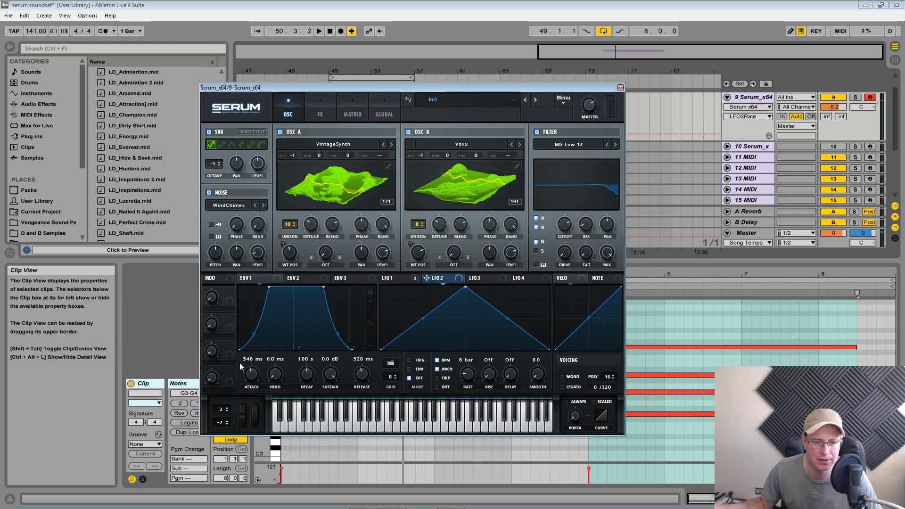
drag(493, 375, 489, 355)
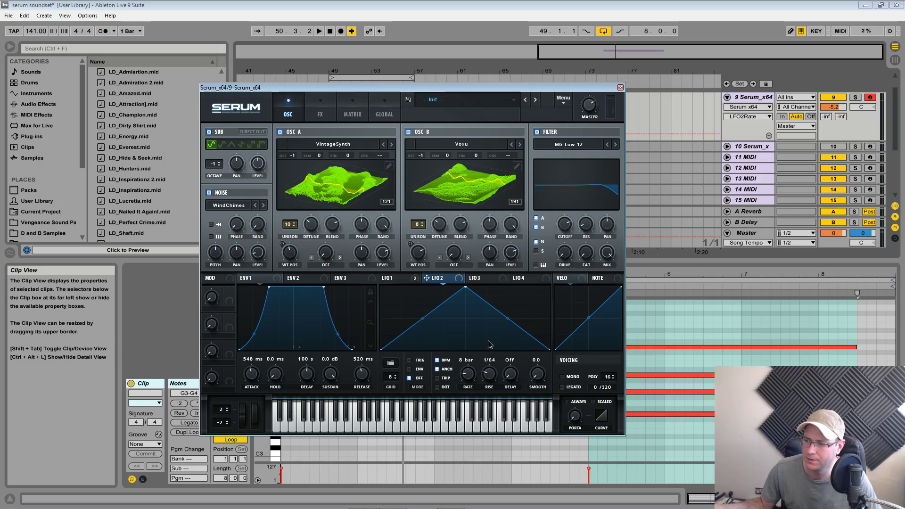
drag(486, 312, 498, 340)
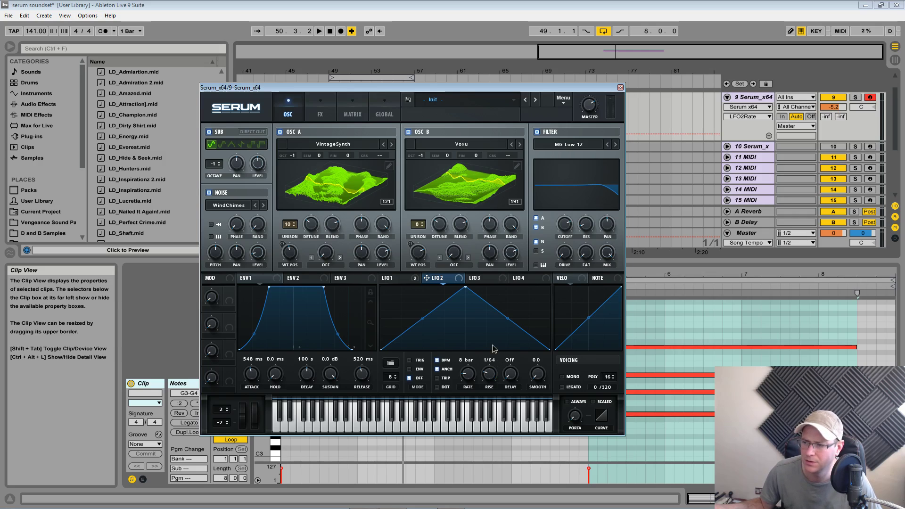
key(space)
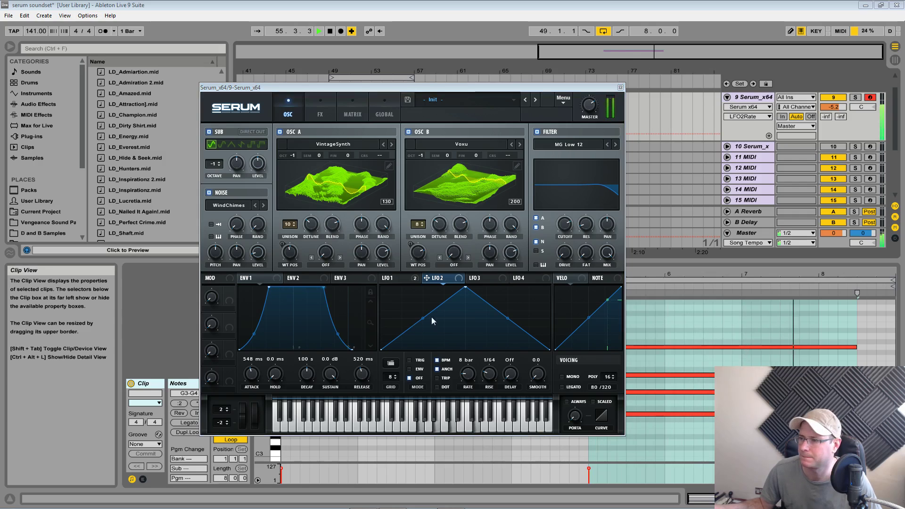
key(space)
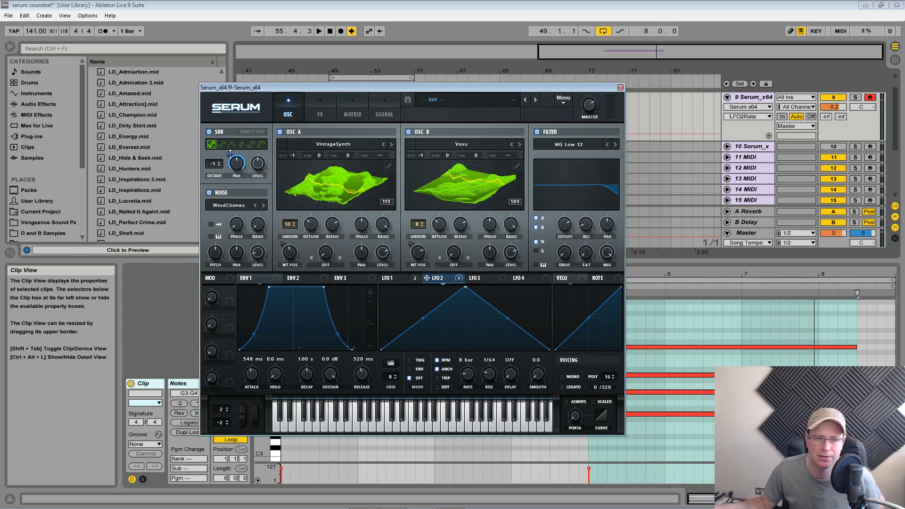
- Assign LFO 2 to the sub oscillator's pan and the noise oscillator's pan and level, and listen to the clip
drag(230, 154, 230, 154)
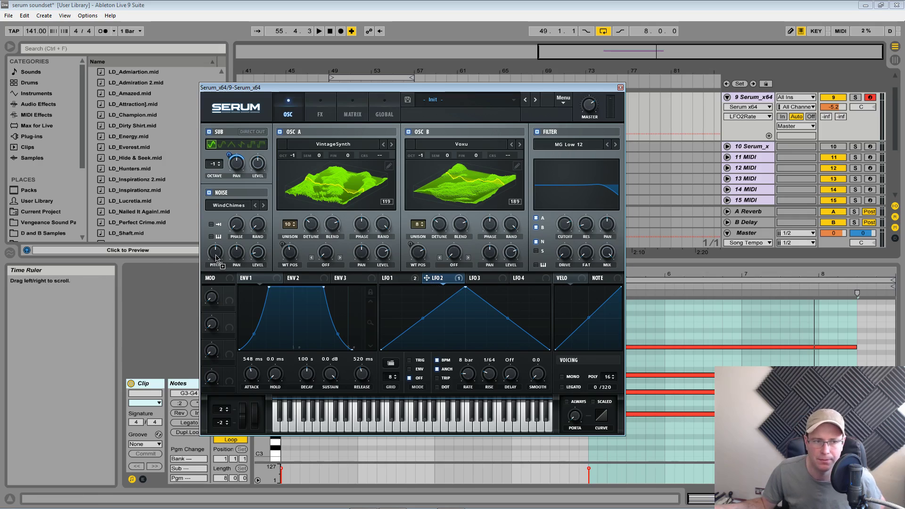
drag(231, 243, 230, 253)
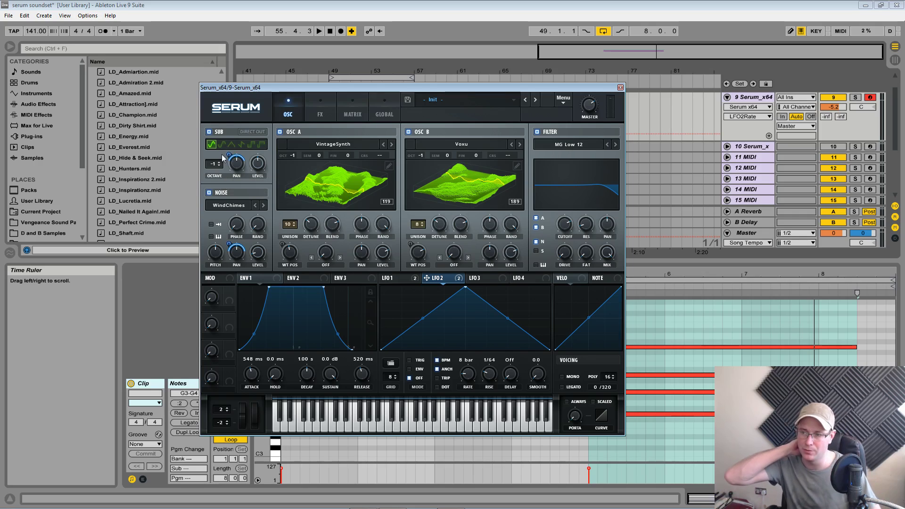
mouse_move(228, 153)
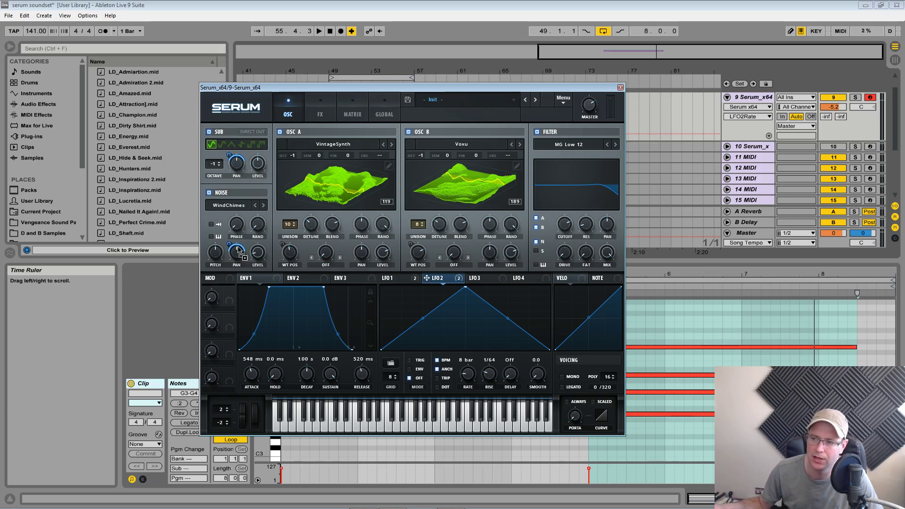
mouse_move(250, 242)
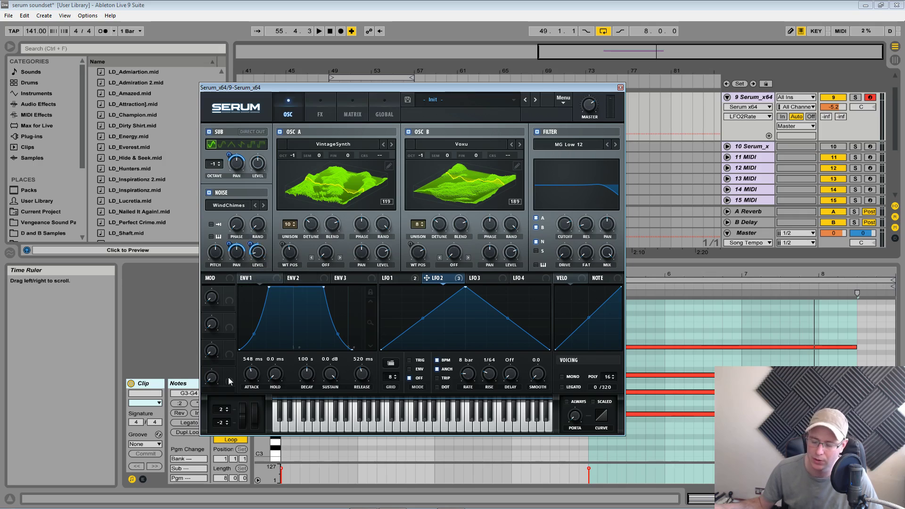
key(space)
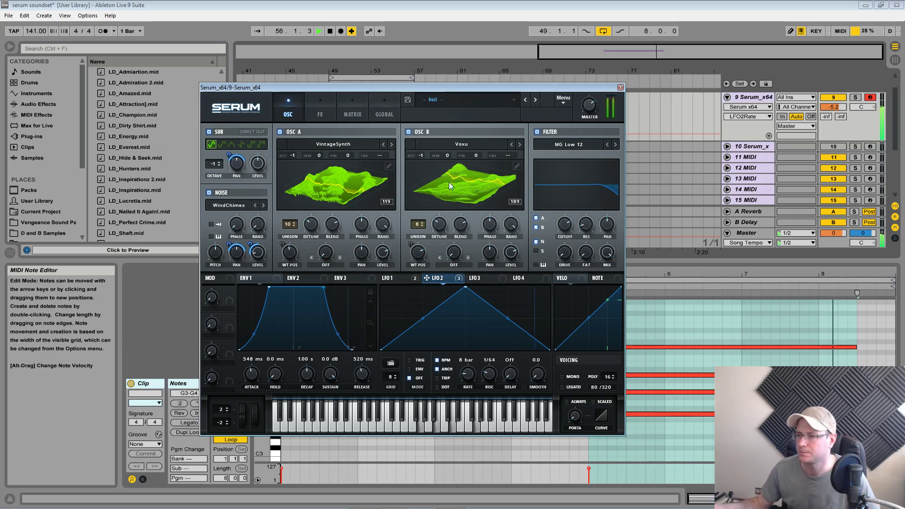
key(space)
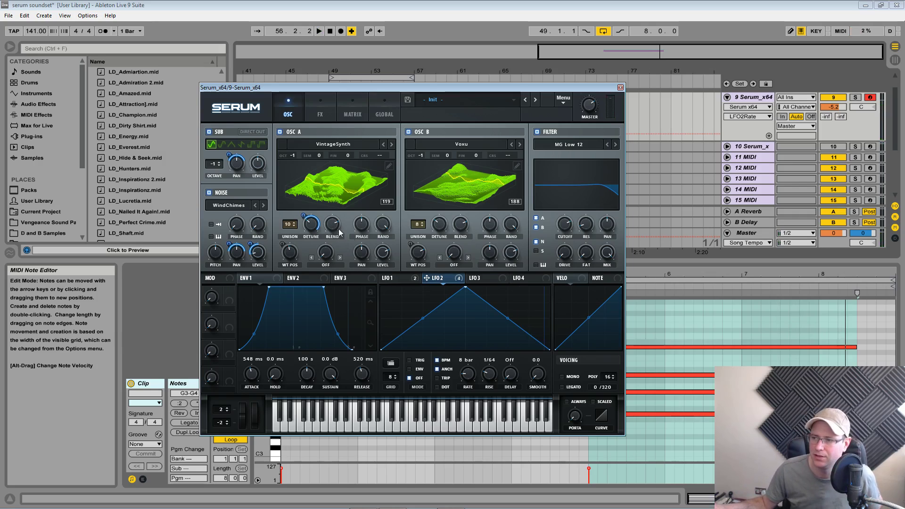
- Assign LFO 2 to the unison detune of oscillators A and B, reduce both modulation amounts, and play the clip
drag(430, 255, 445, 225)
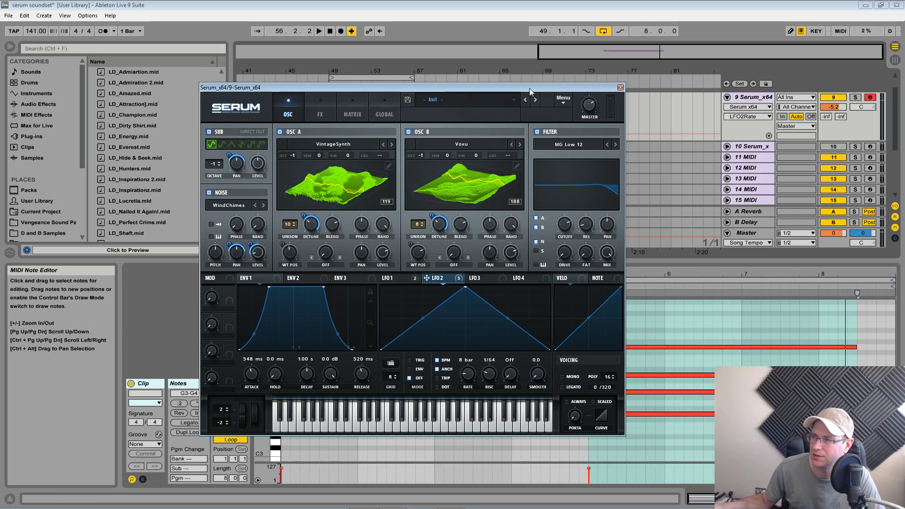
drag(530, 89, 519, 114)
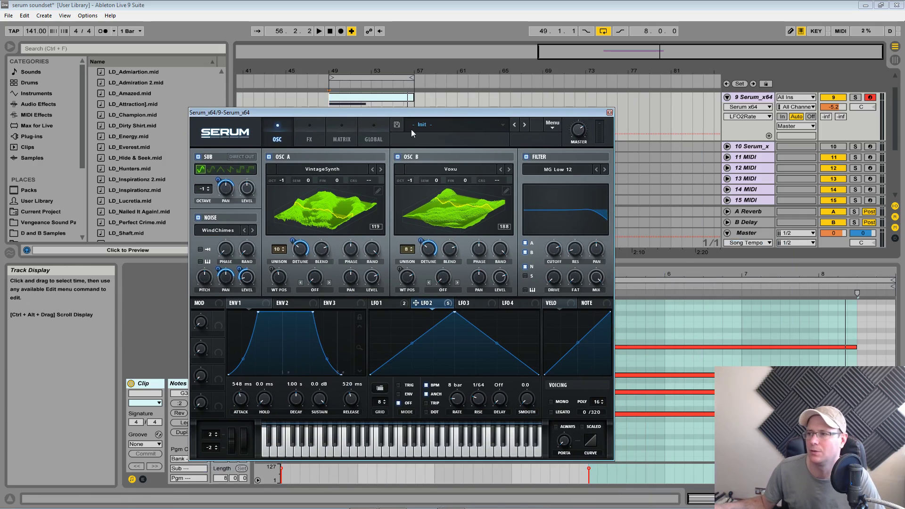
drag(422, 116, 494, 181)
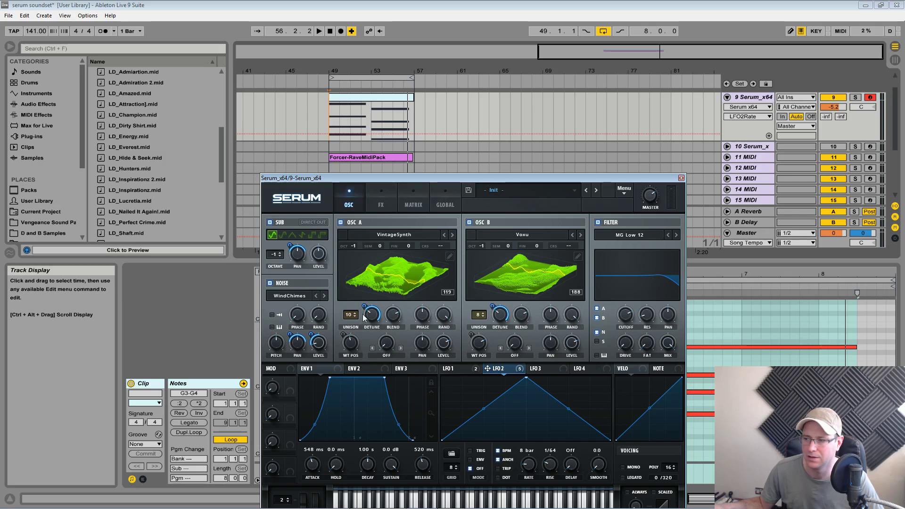
mouse_move(363, 307)
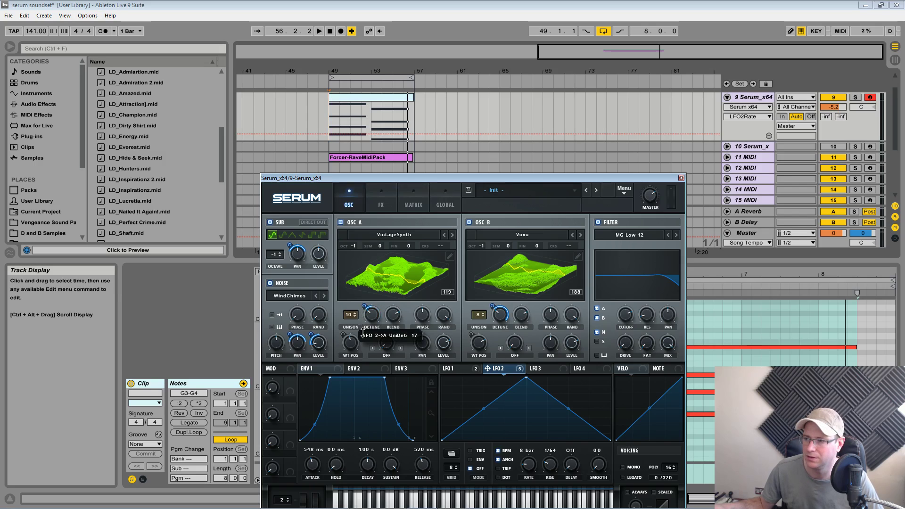
mouse_move(495, 305)
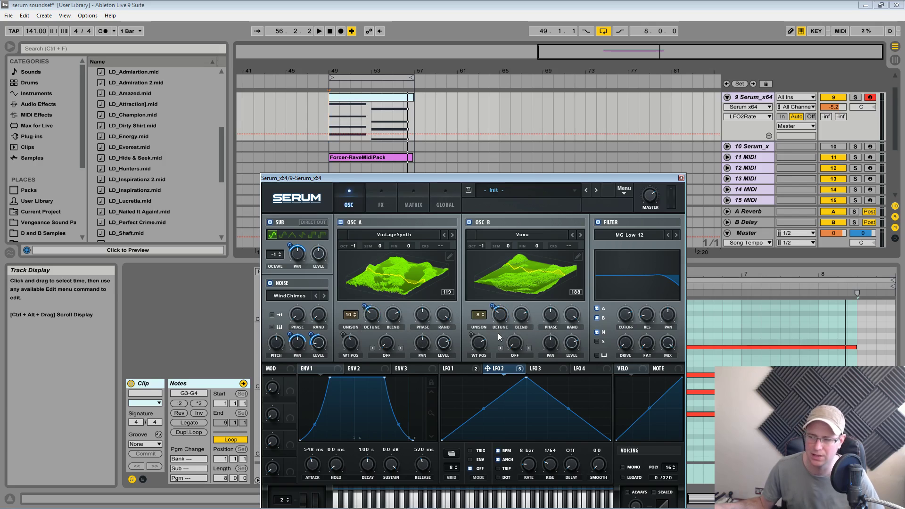
key(space)
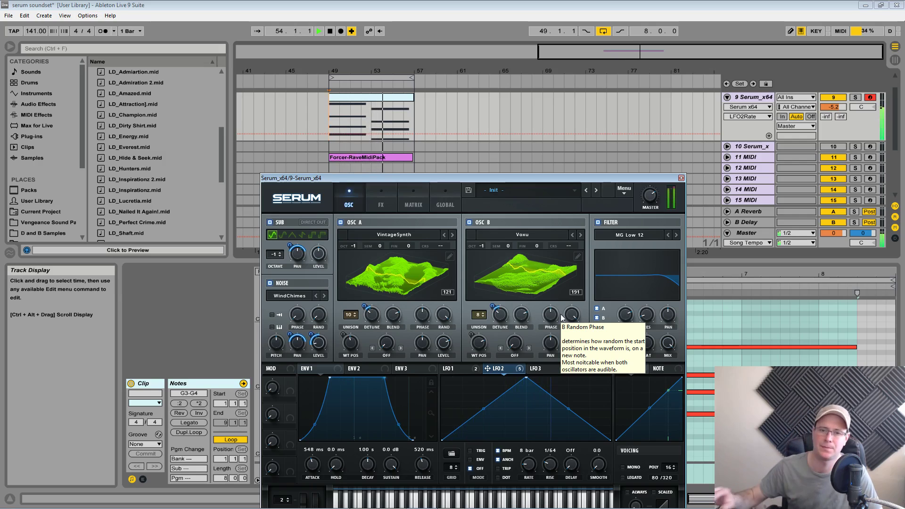
- Assign LFO 2 to the wavetable positions of oscillators A and B, and adjust the modulation amount on oscillator B
drag(554, 181, 535, 133)
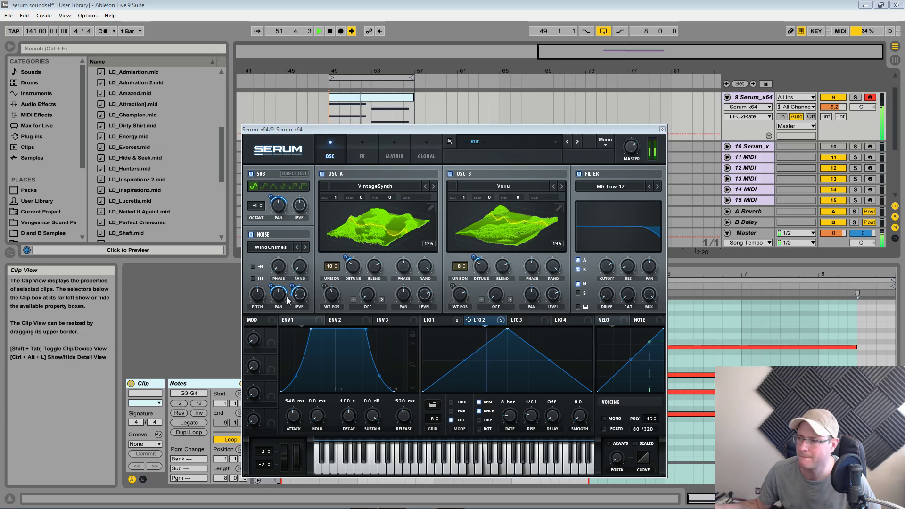
drag(468, 320, 333, 296)
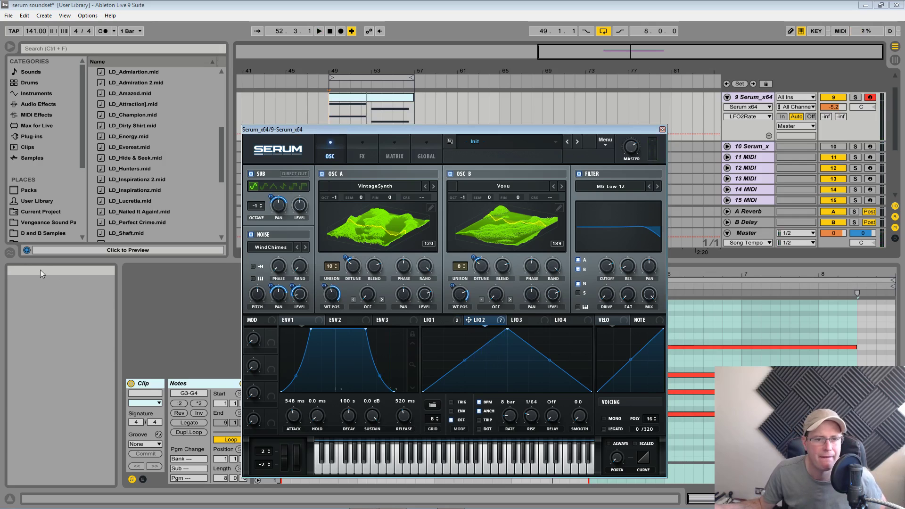
drag(452, 286, 452, 304)
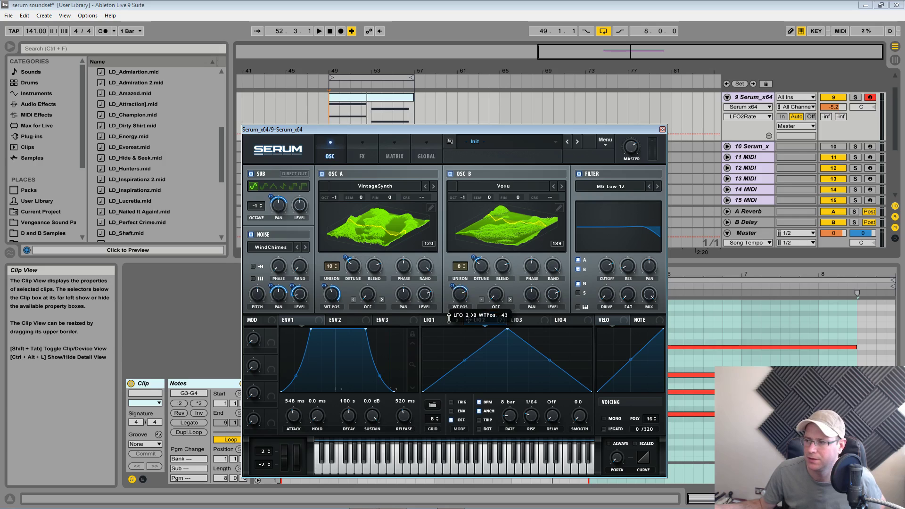
drag(448, 319, 452, 280)
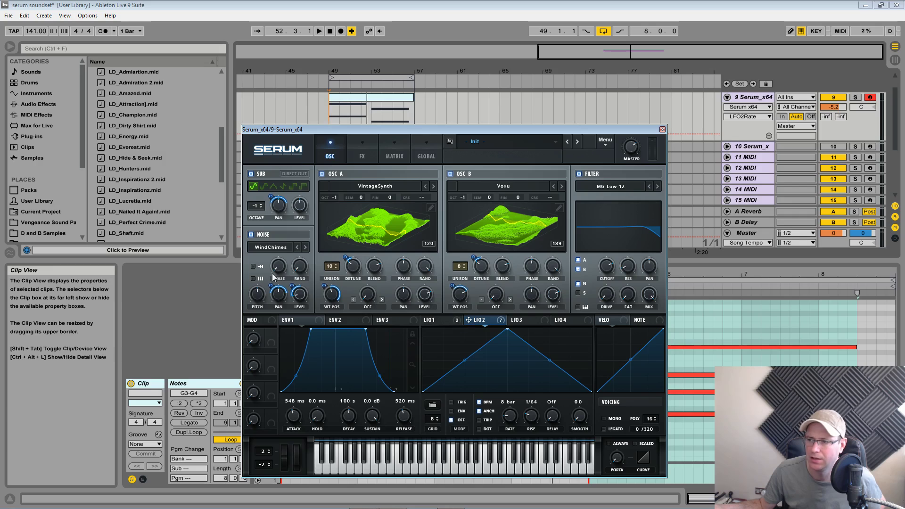
- Set LFO 2's modulation of oscillator A's wavetable position to 38, remove all LFO 1 destinations, and play the clip
drag(328, 287, 325, 285)
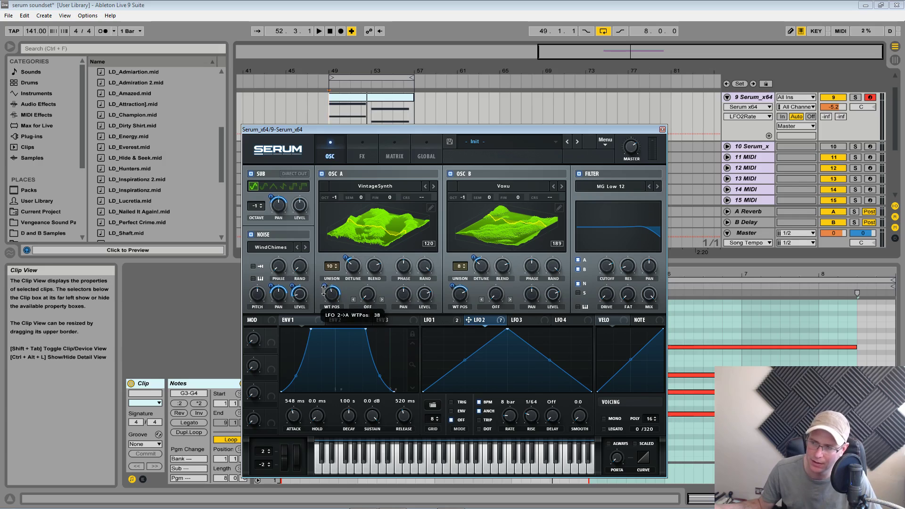
click(436, 319)
right_click(436, 319)
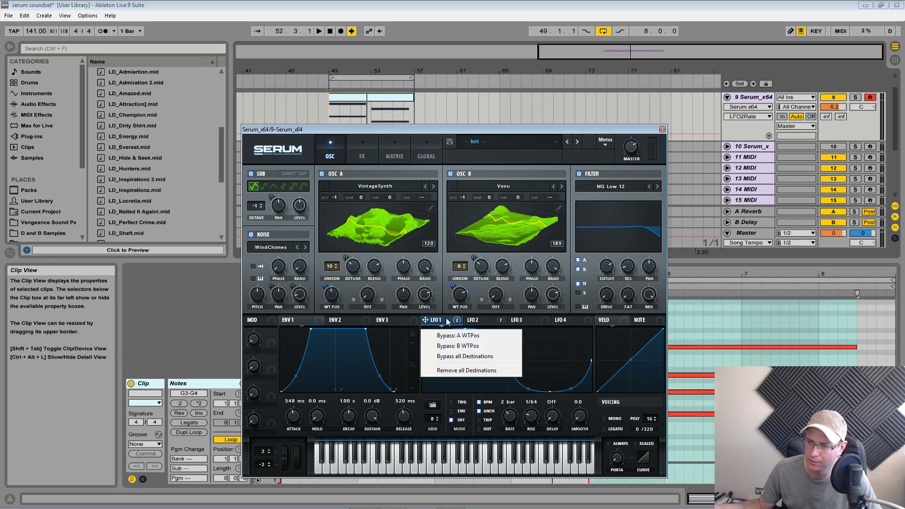
click(464, 370)
key(space)
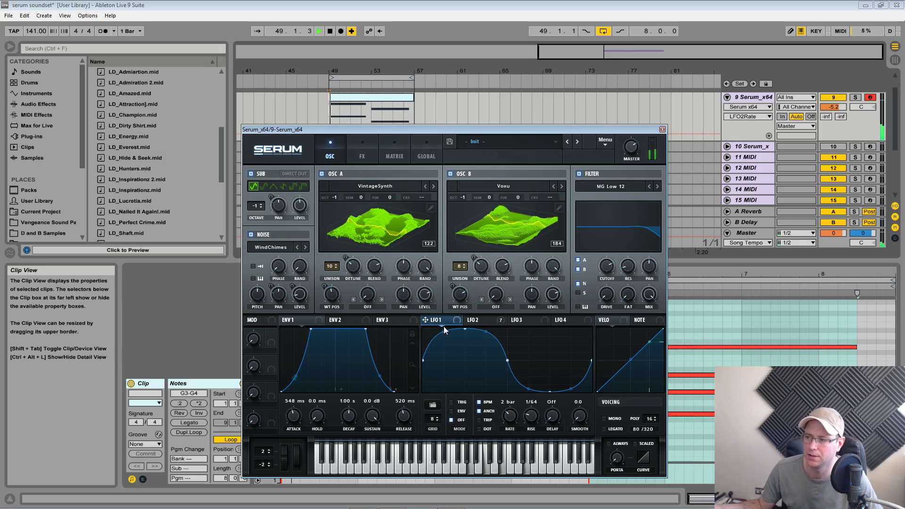
click(473, 319)
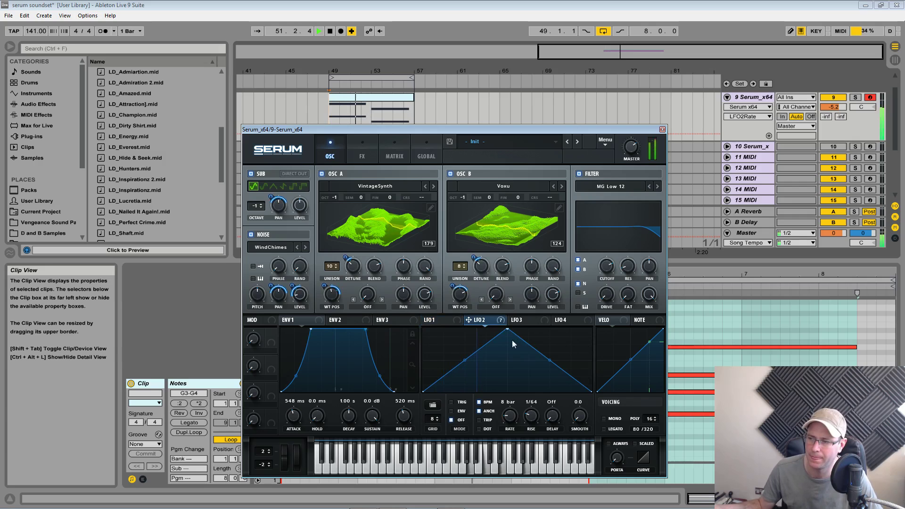
key(space)
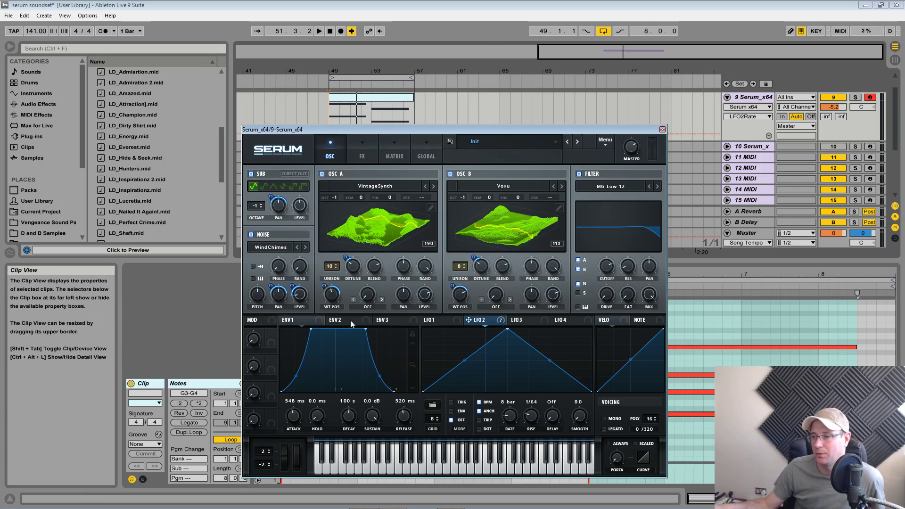
- Assign LFO 2 to the filter's drive and play the clip while reviewing the assignments in the modulation matrix
right_click(489, 320)
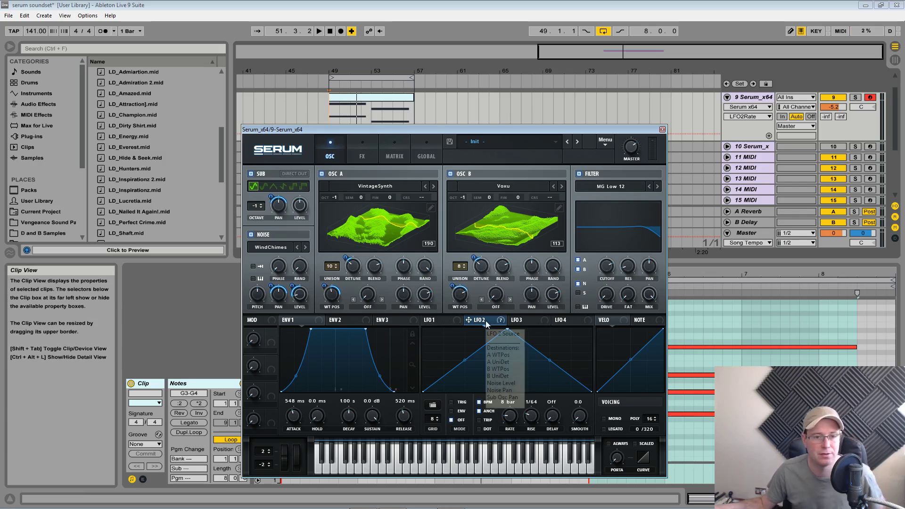
click(542, 324)
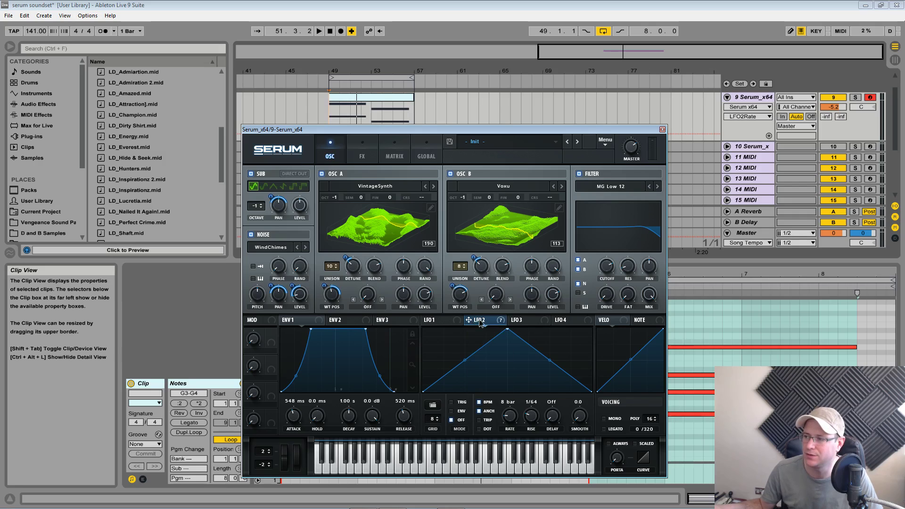
drag(604, 283, 596, 329)
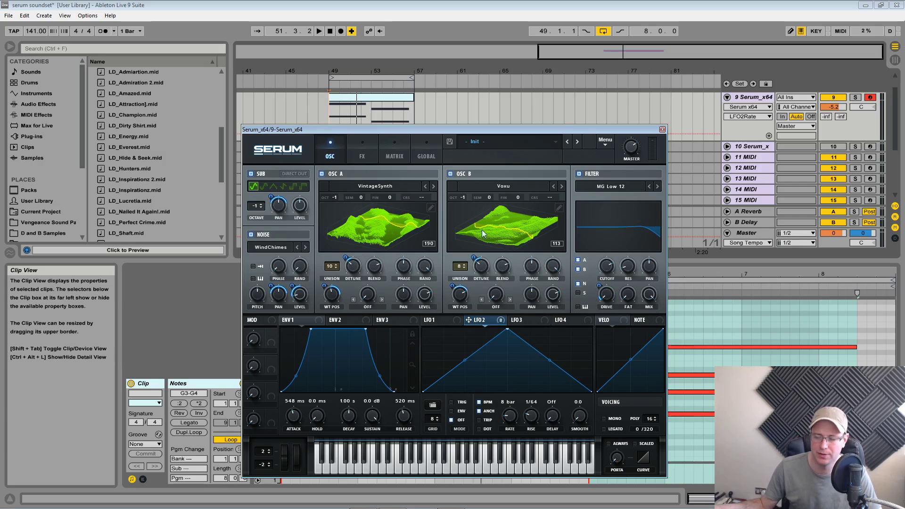
key(space)
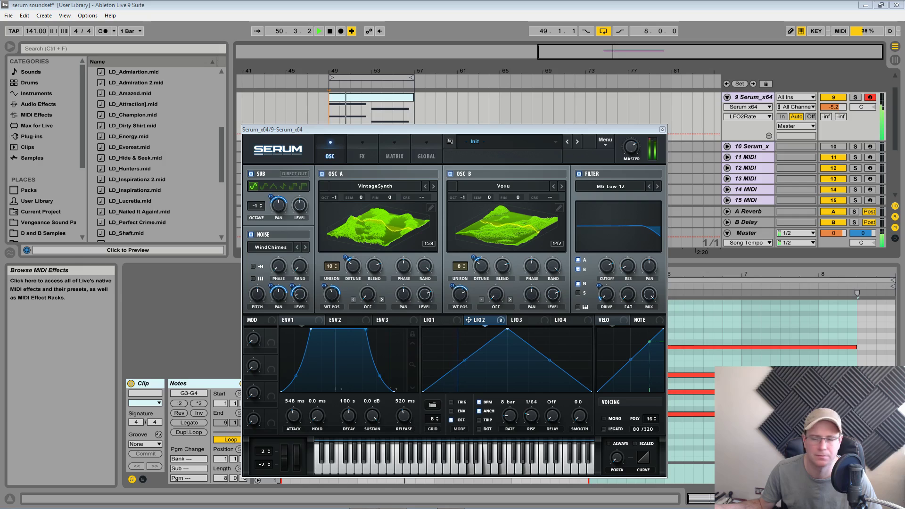
click(397, 158)
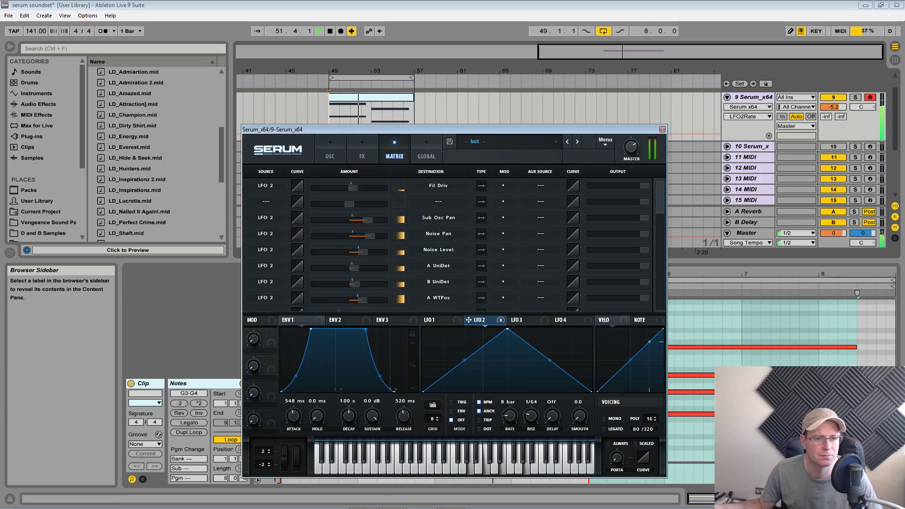
click(627, 156)
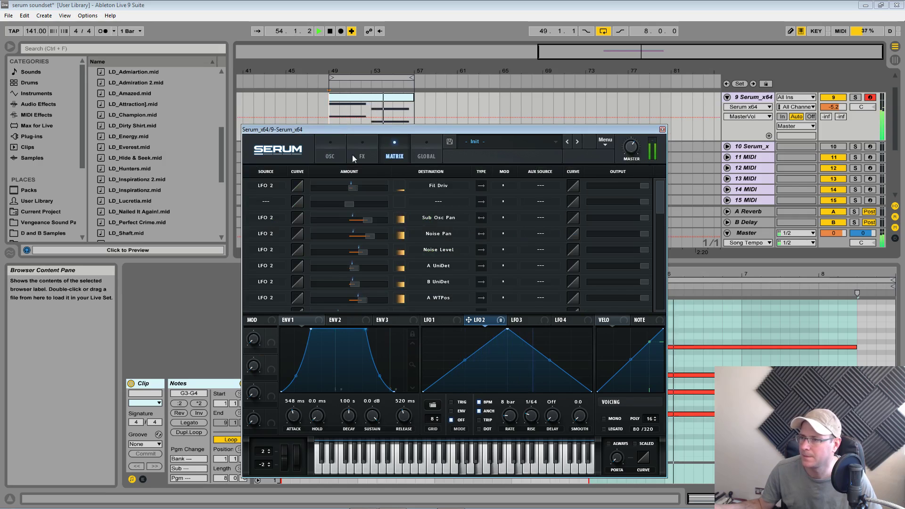
click(332, 153)
key(space)
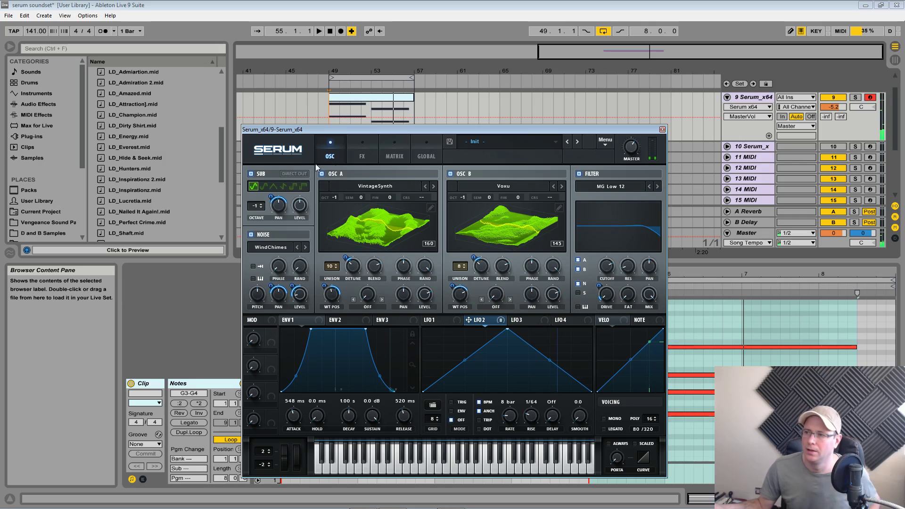
- Assign Macro 1 to the cutoff of the MG Low 6 filter in the effects rack
click(372, 154)
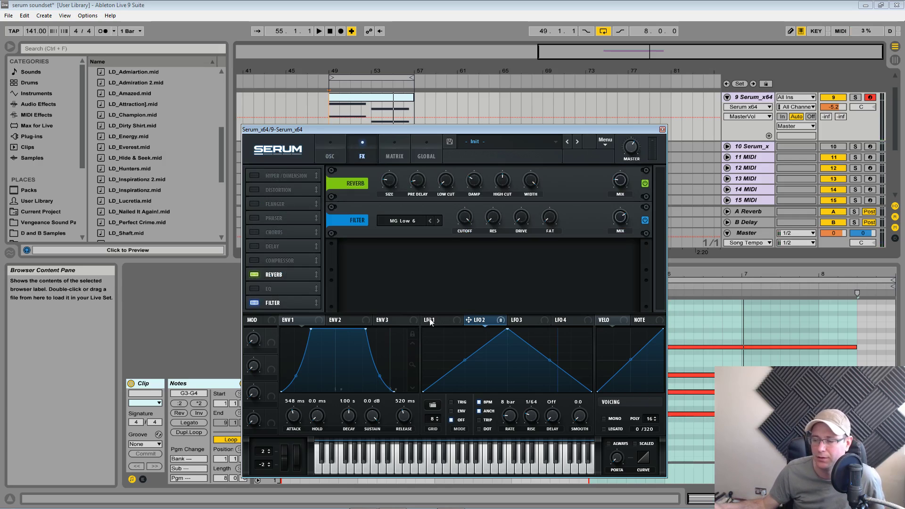
mouse_move(486, 325)
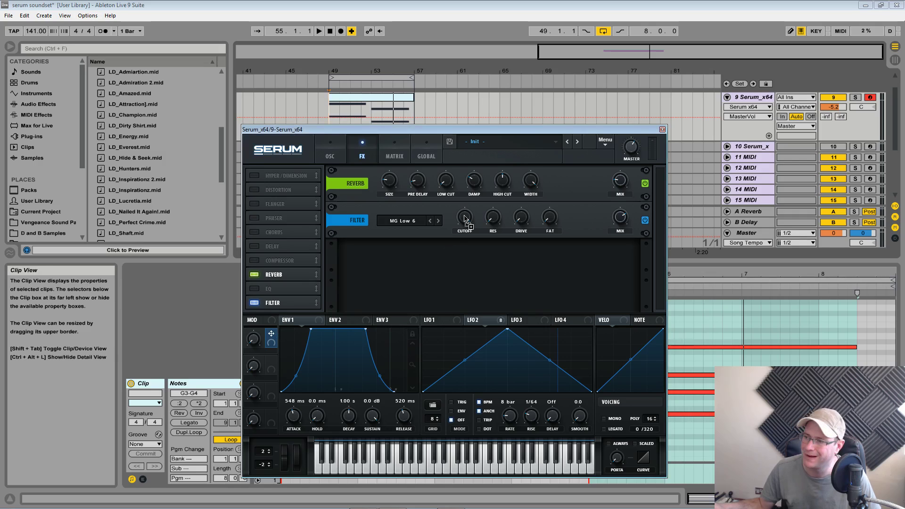
drag(465, 216, 457, 222)
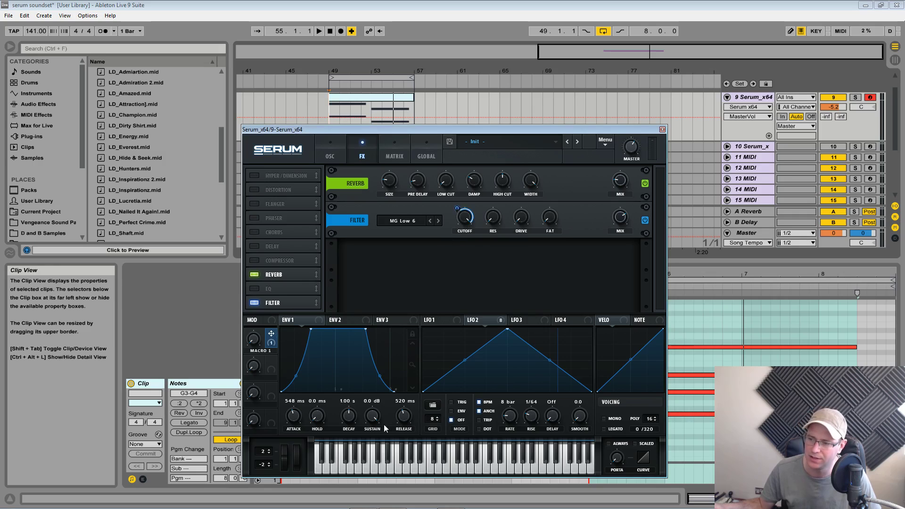
- Rename Macro 1 as DSampen
double_click(262, 352)
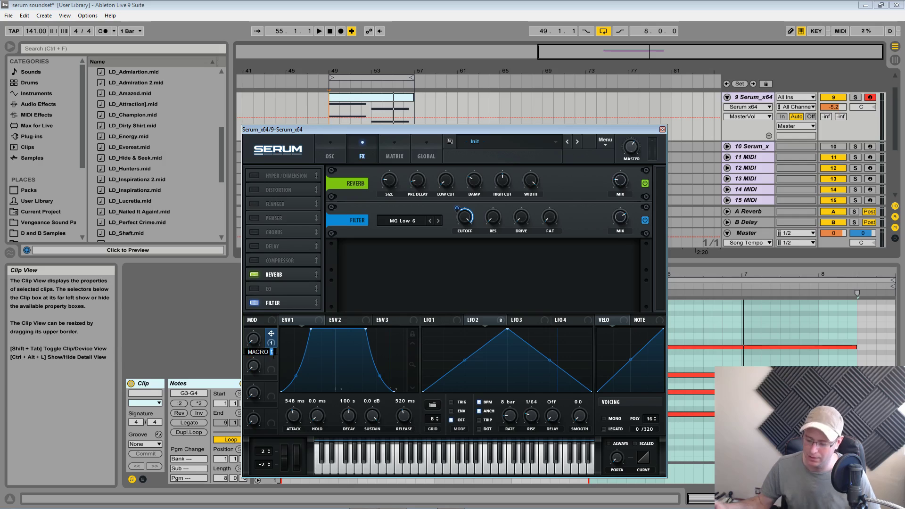
key(BackSpace)
key(BackSpace)
key(BackSpace)
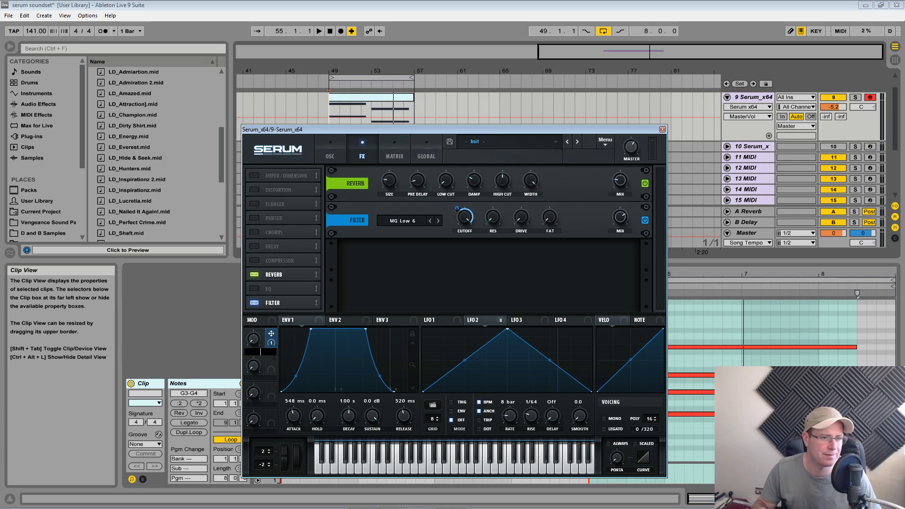
text(DSam)
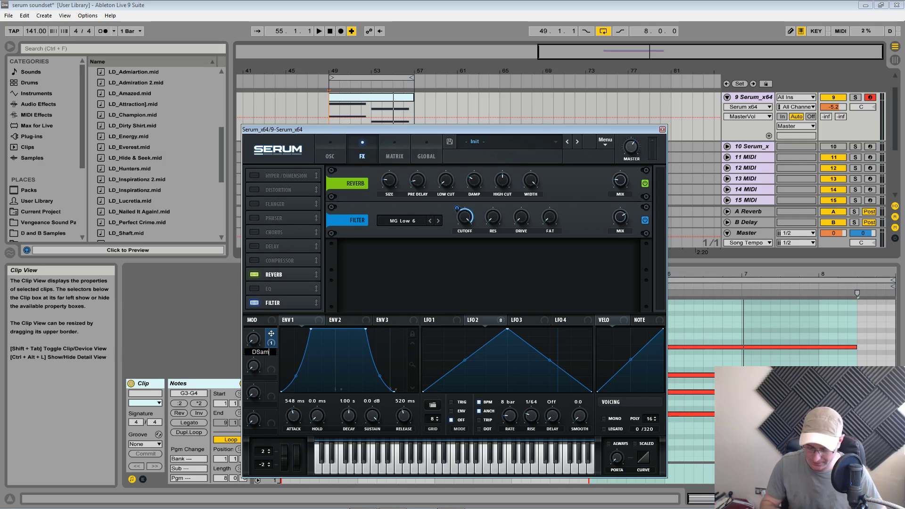
text(pen)
key(Return)
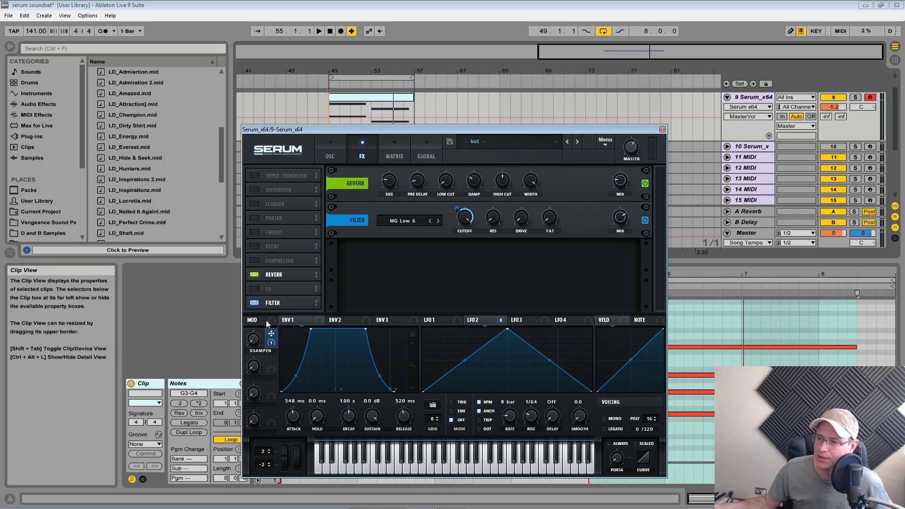
- Play the clip while raising the DSampen macro to 100%, and adjust the master volume
click(254, 340)
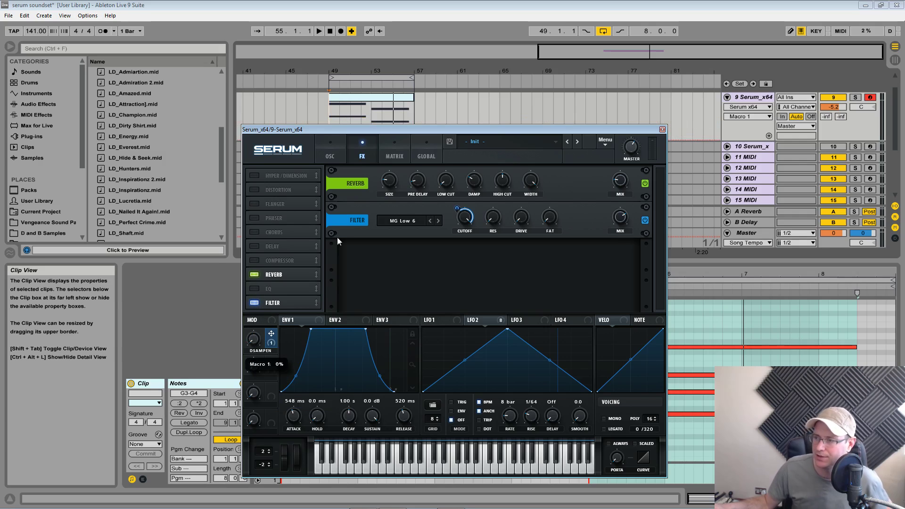
click(330, 154)
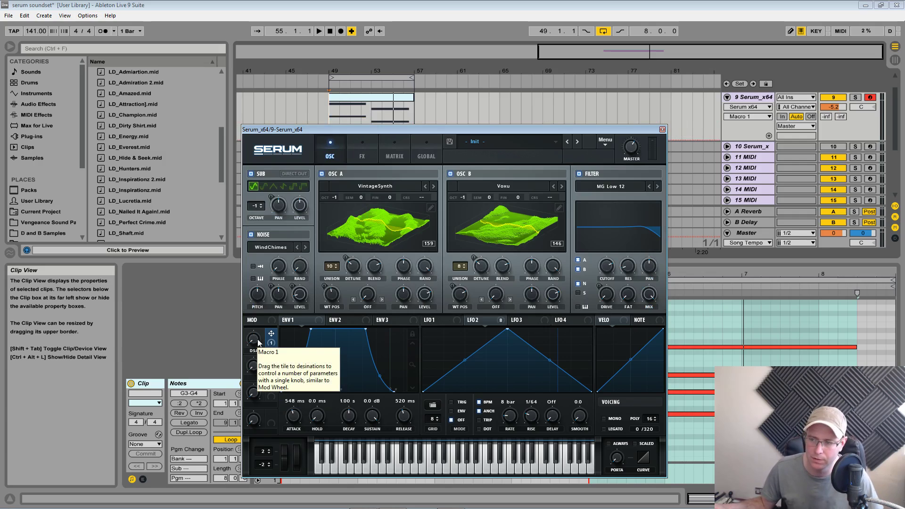
key(space)
drag(257, 340, 260, 232)
click(636, 141)
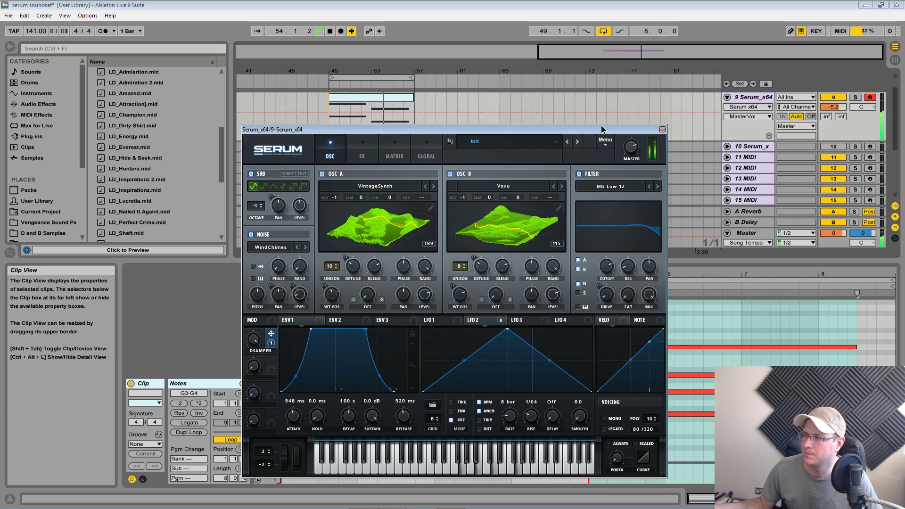
- Reposition the synth window, replay the clip while turning the DSampen macro back down, and show the effects rack
drag(452, 129, 415, 58)
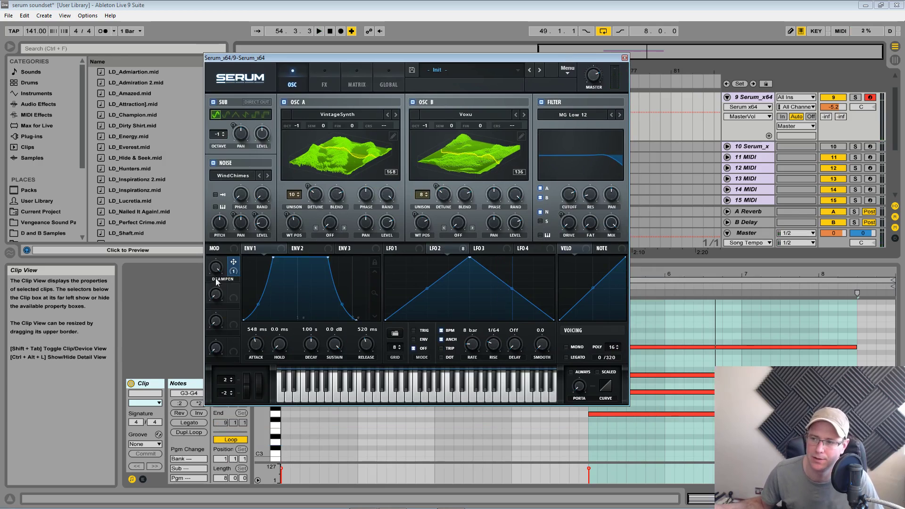
key(space)
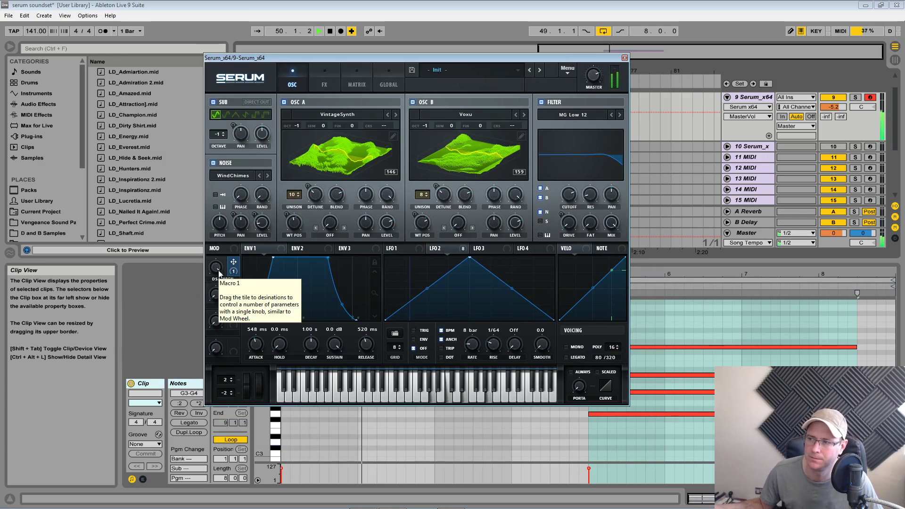
click(217, 268)
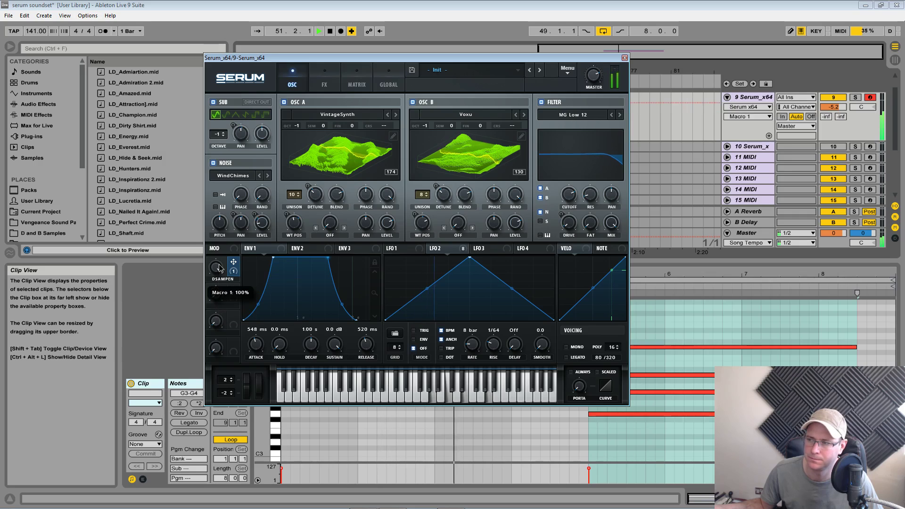
drag(219, 272, 215, 373)
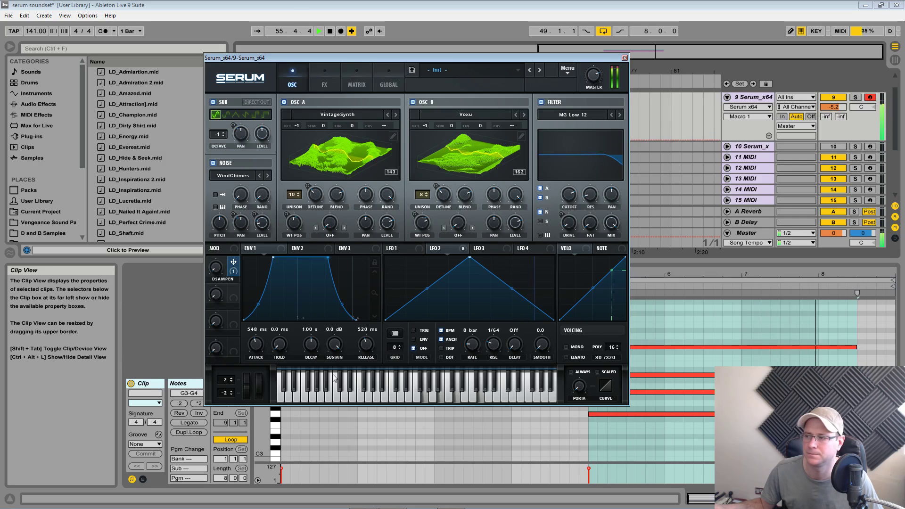
click(597, 77)
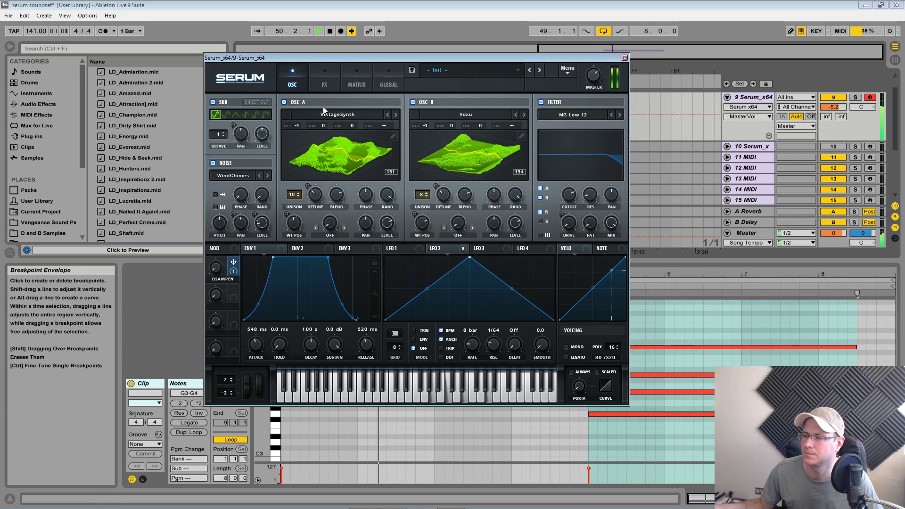
click(324, 80)
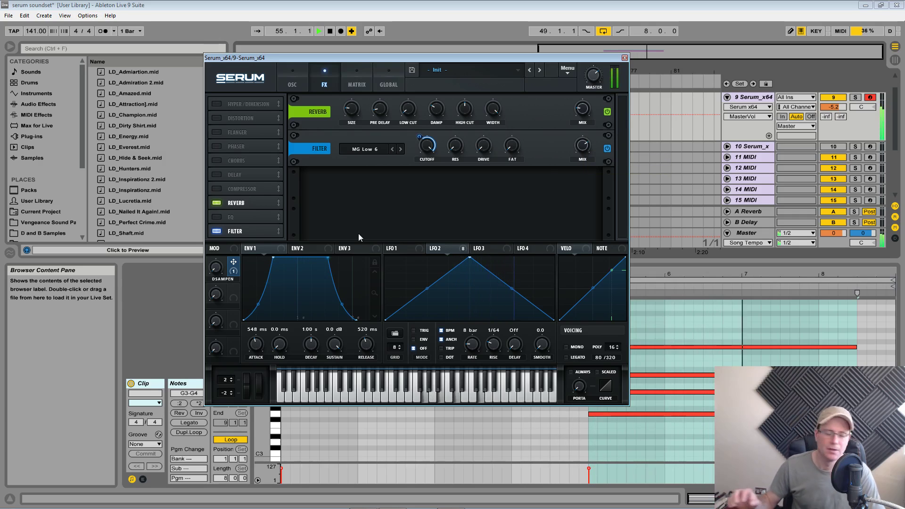
key(space)
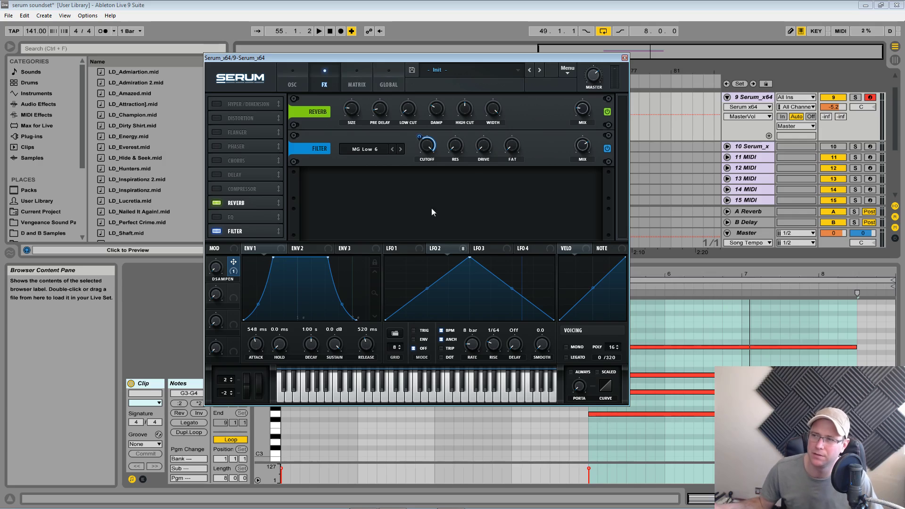
- Close the synth window, show track 9's device chain, and reopen and reposition the synth window above its devices
click(625, 58)
click(746, 98)
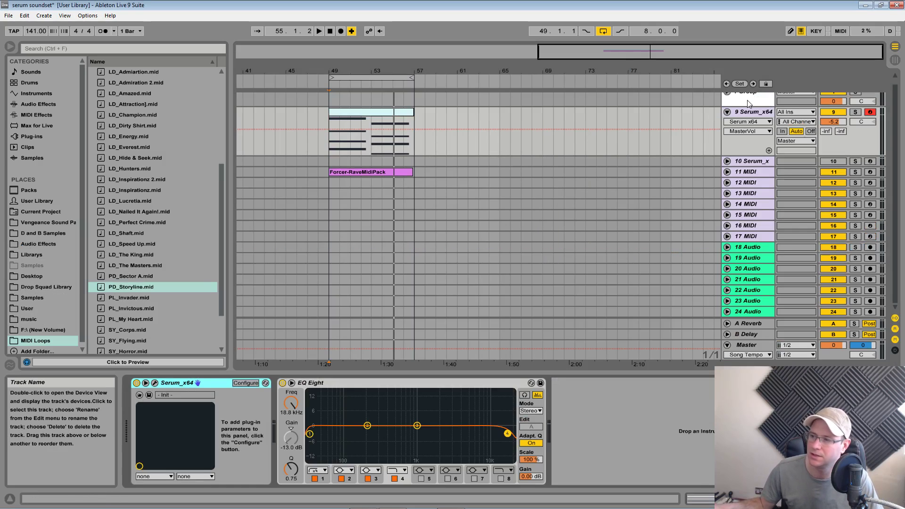
click(155, 382)
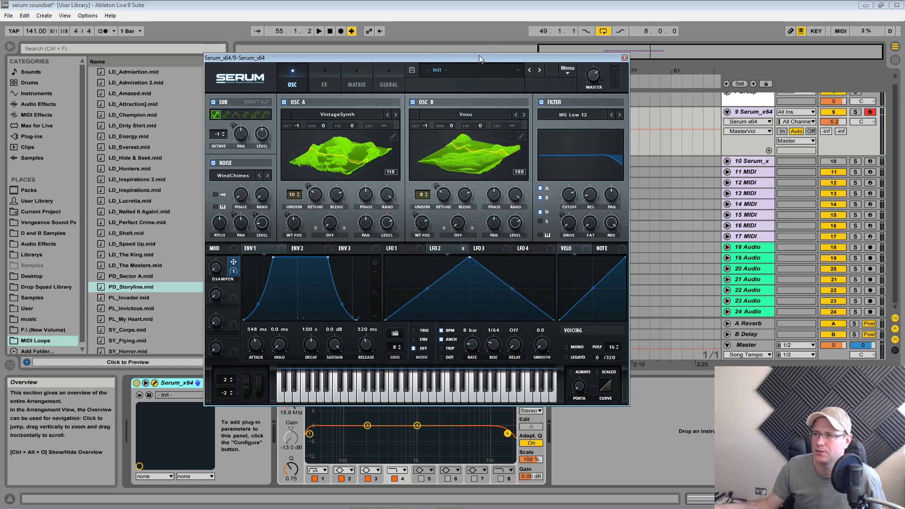
drag(476, 61, 478, 50)
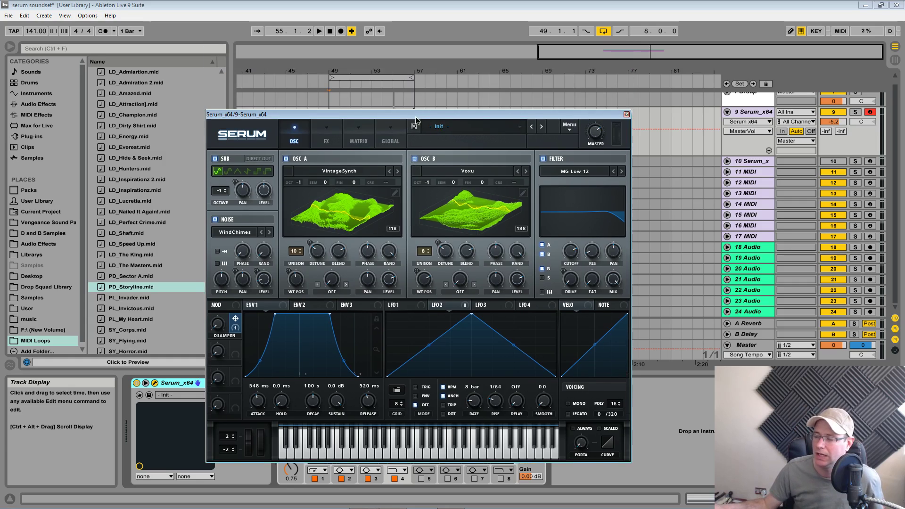
drag(414, 49, 404, 30)
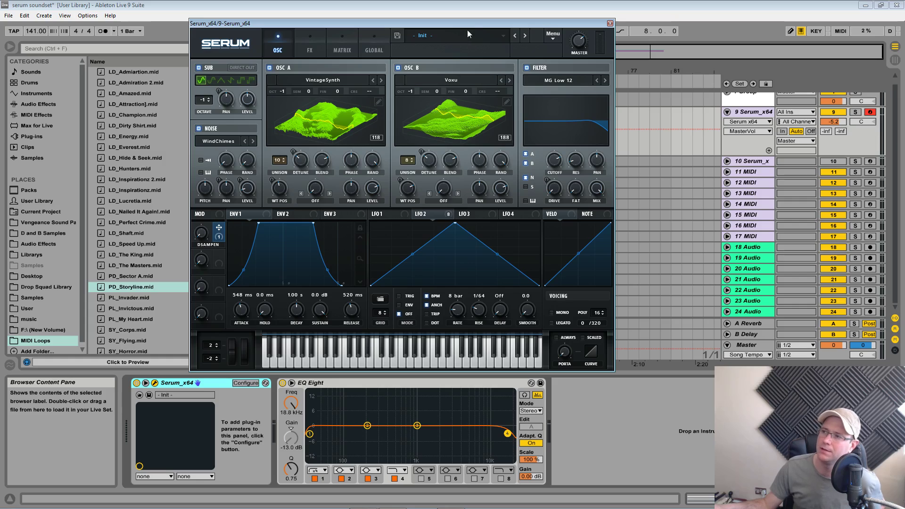
drag(474, 22, 436, 26)
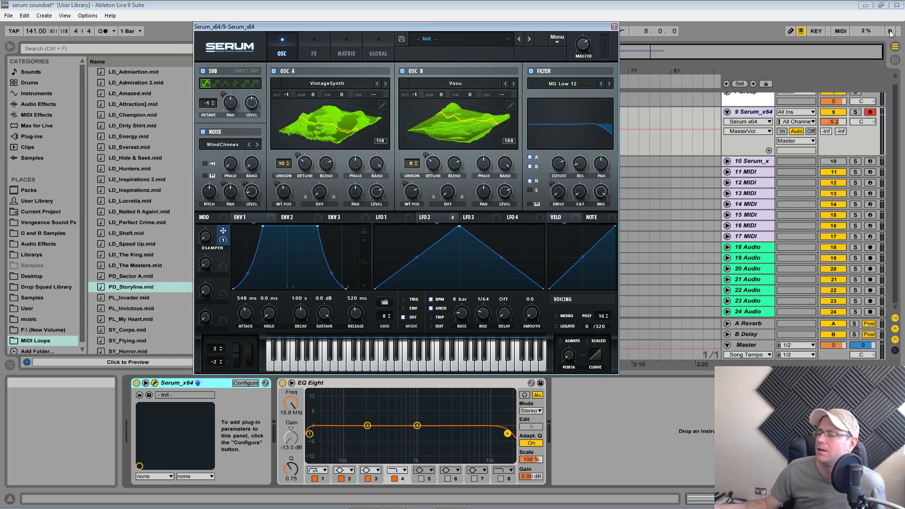